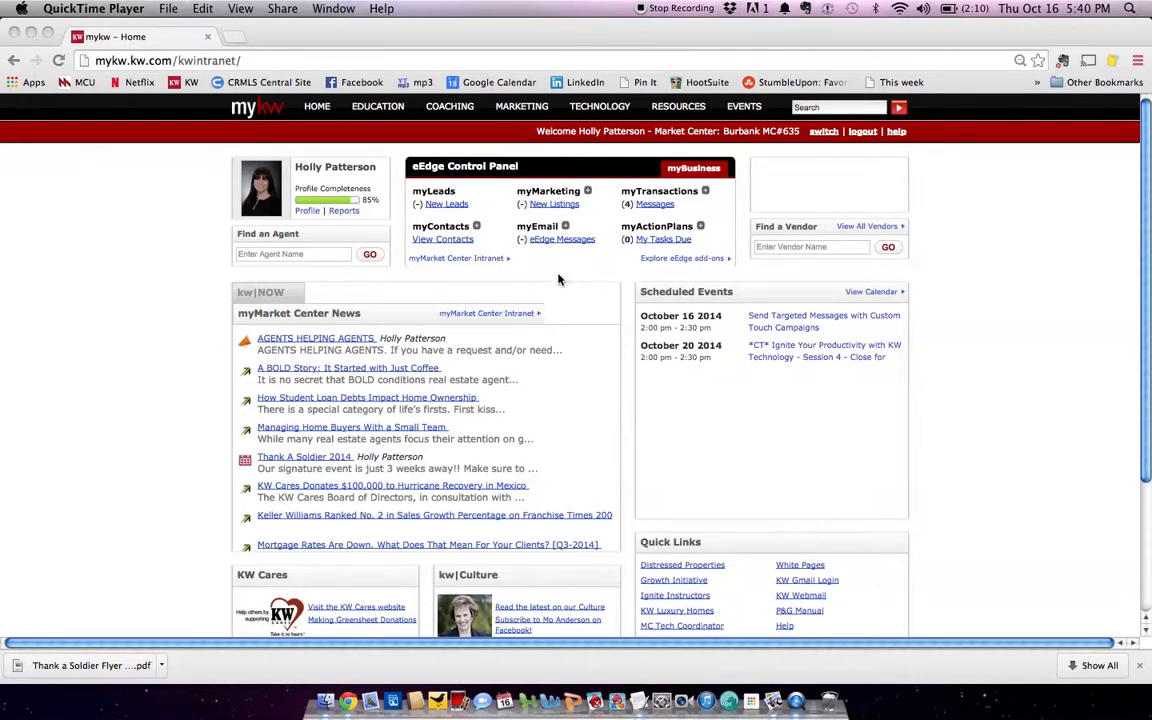
# Open the listing flyer designs in the marketing center from the myMarketing shortcut.
pyautogui.click(588, 192)
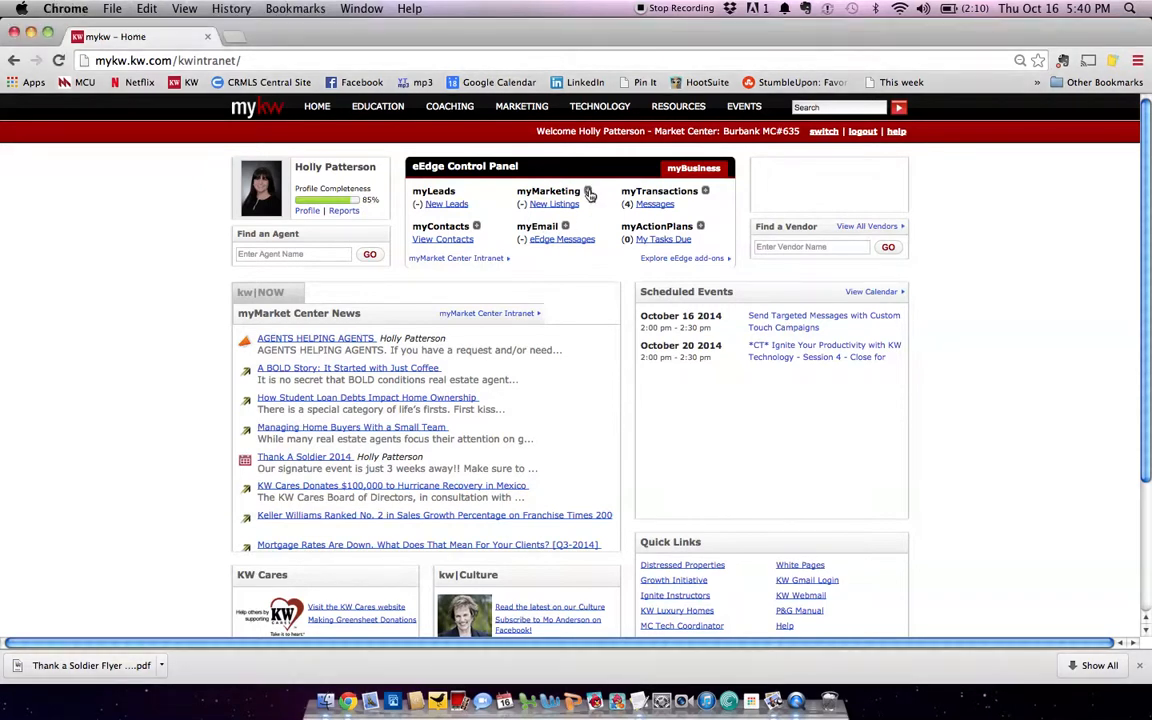
pyautogui.click(589, 193)
pyautogui.click(590, 214)
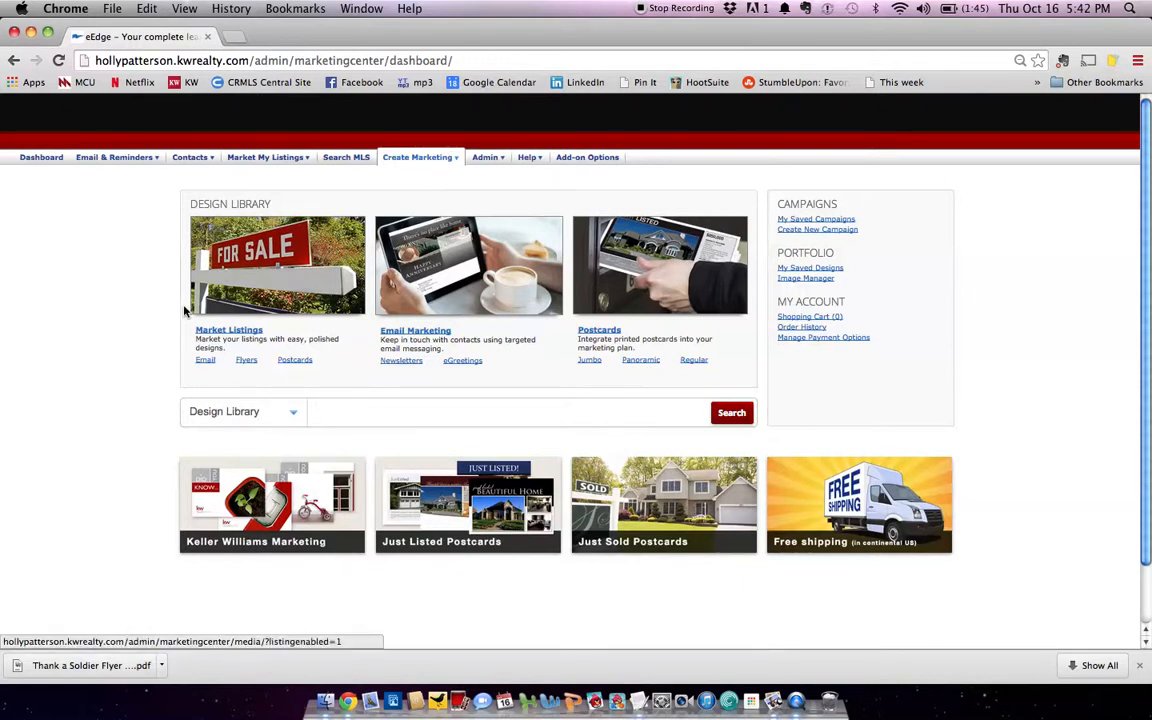
pyautogui.click(247, 364)
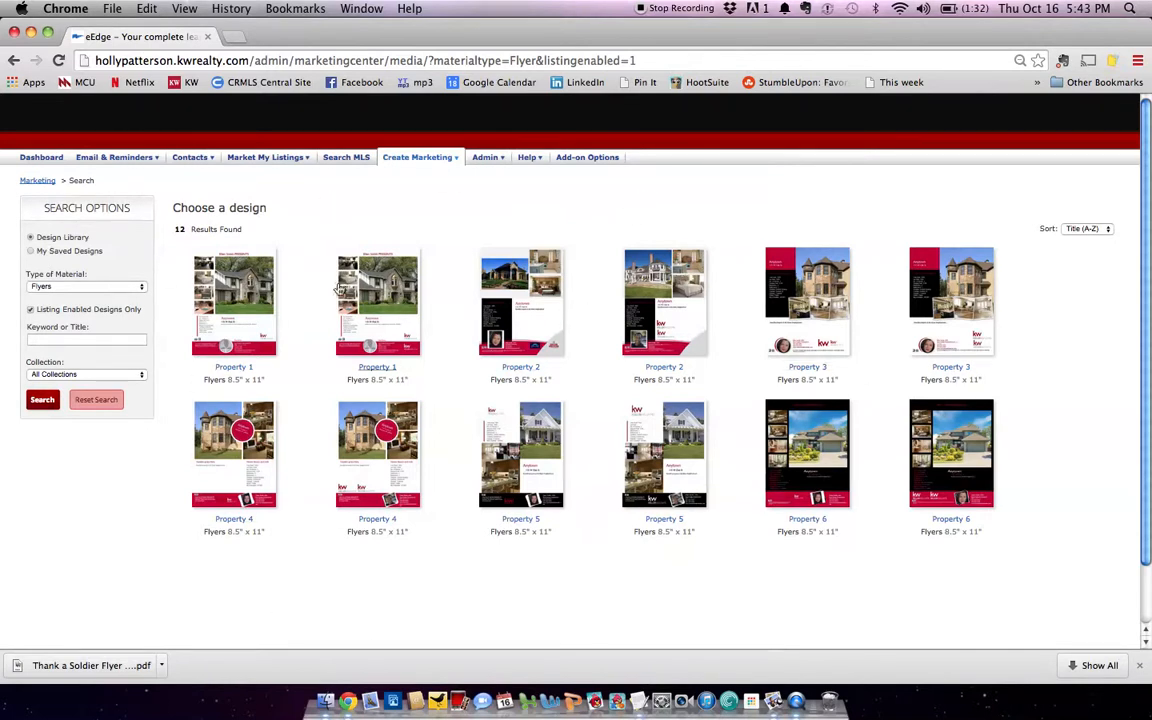
# View the saved flyer designs and return to the Design Library results.
pyautogui.click(31, 252)
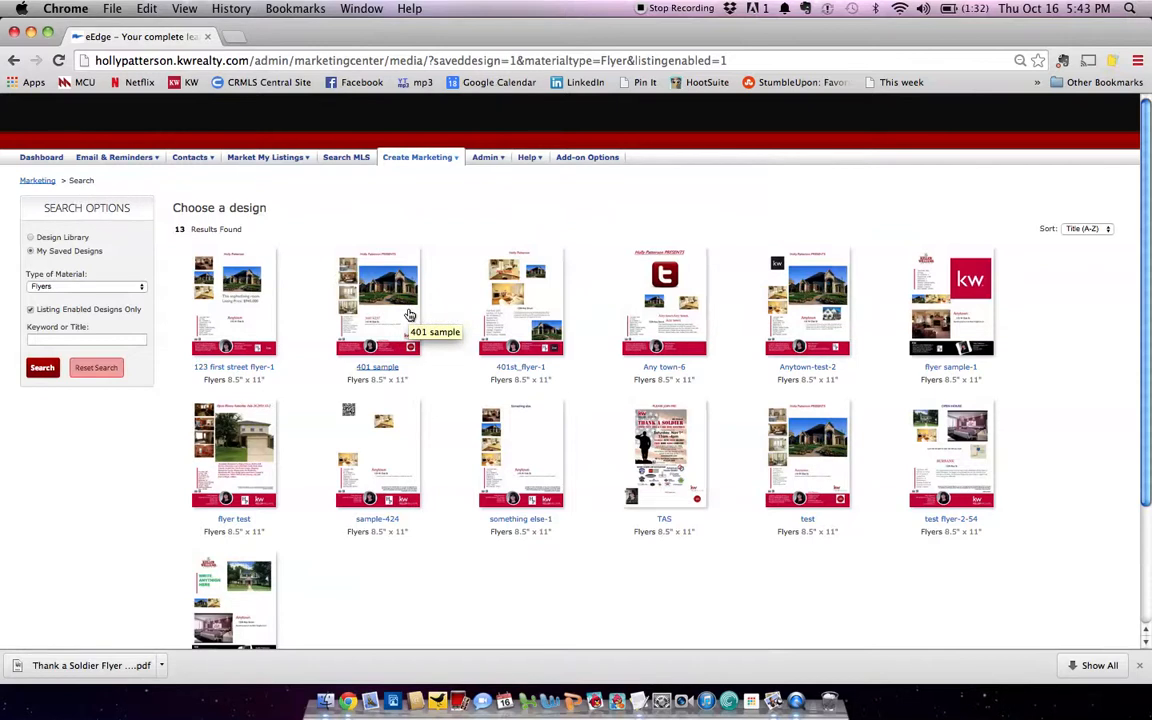
pyautogui.click(31, 238)
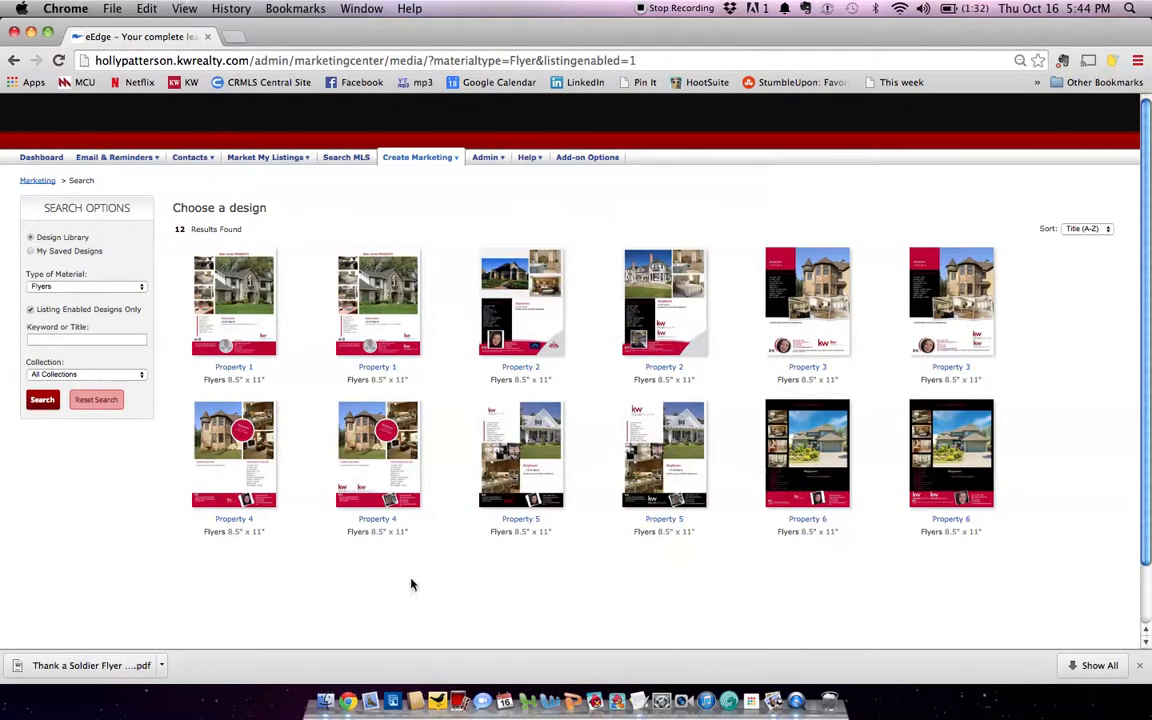
# Choose the first Property 1 flyer, personalize it and start editing it past the startup tip.
pyautogui.click(256, 300)
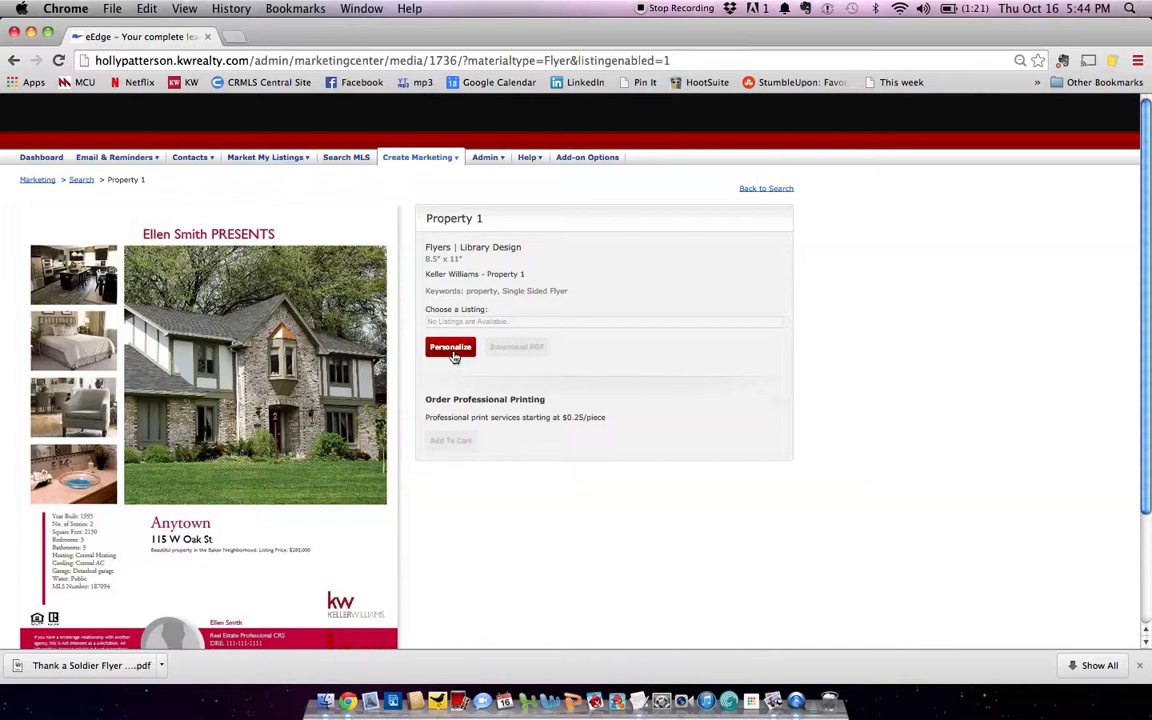
pyautogui.click(455, 357)
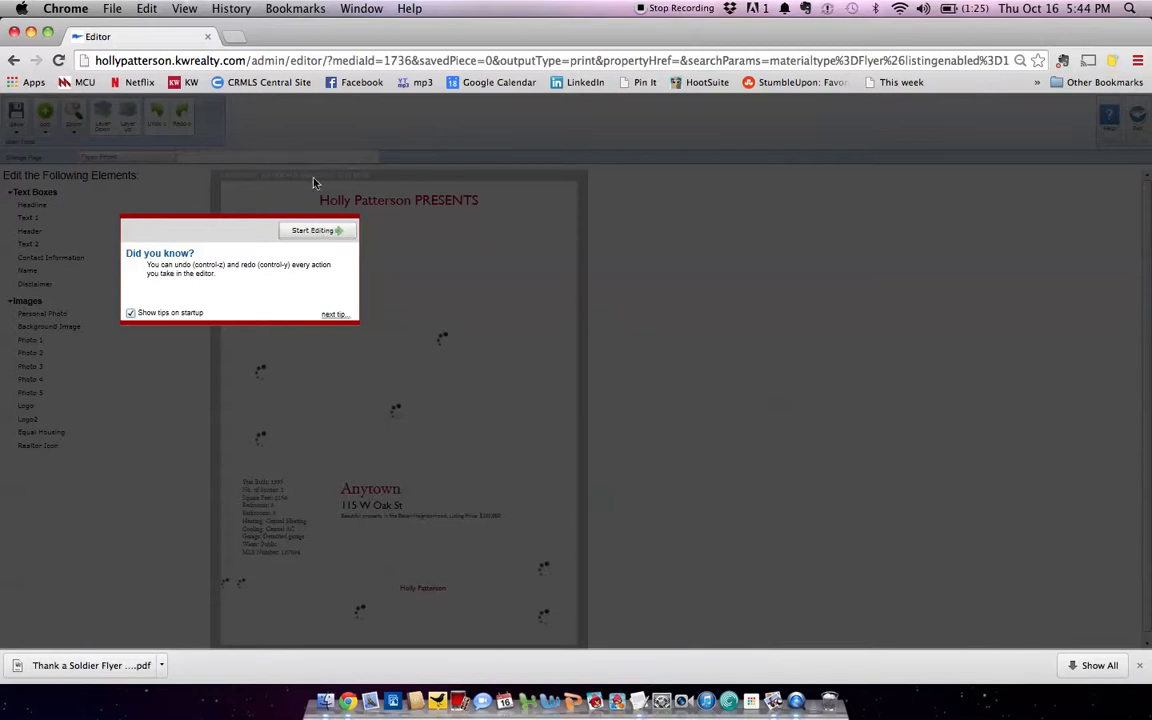
pyautogui.click(337, 231)
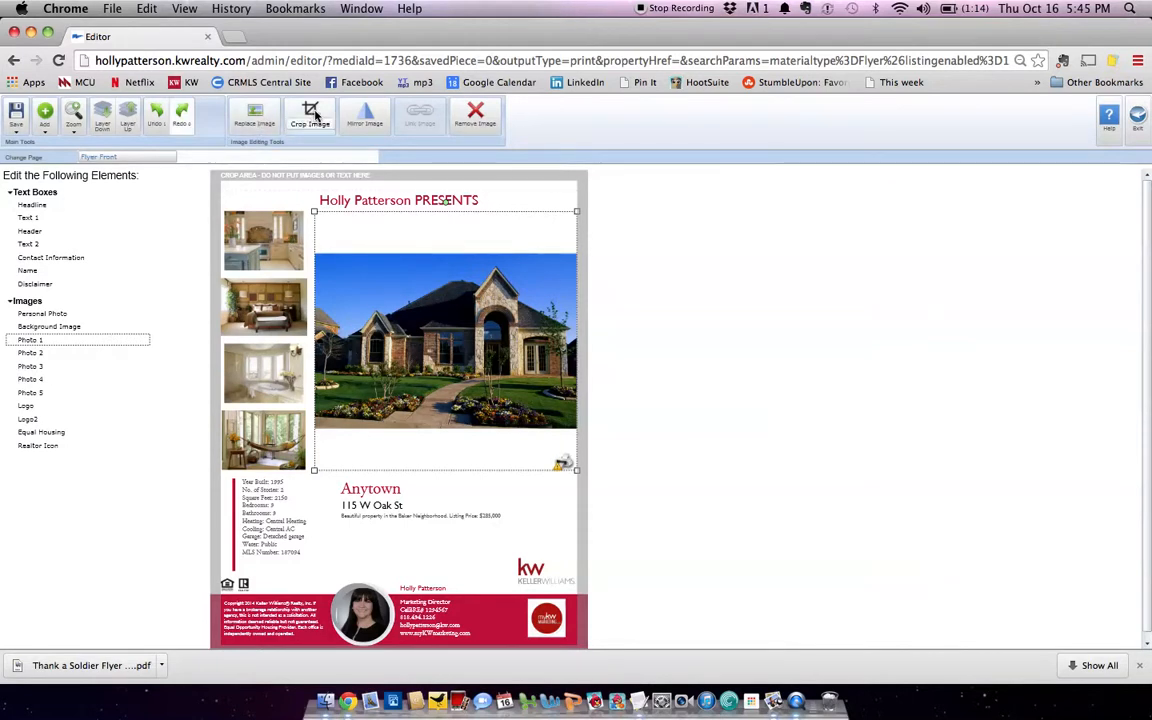
# Remove the kitchen photo at the head of the flyer's photo column and move the bedroom photo up into the gap.
pyautogui.click(347, 205)
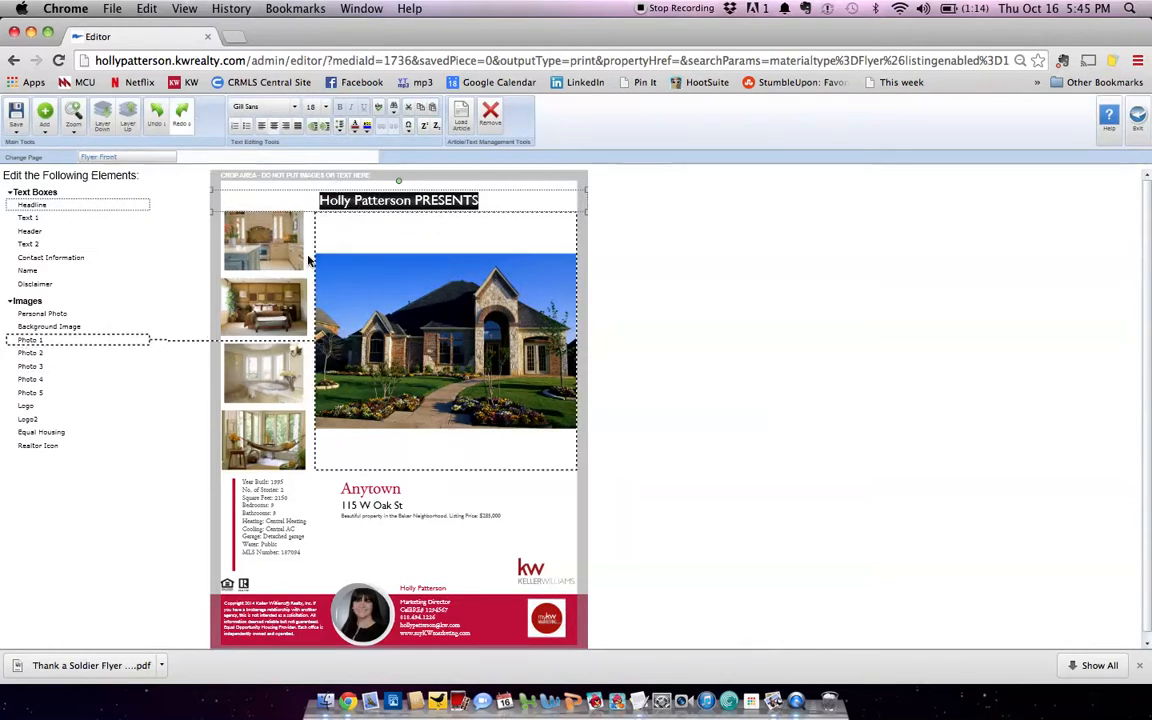
pyautogui.click(272, 257)
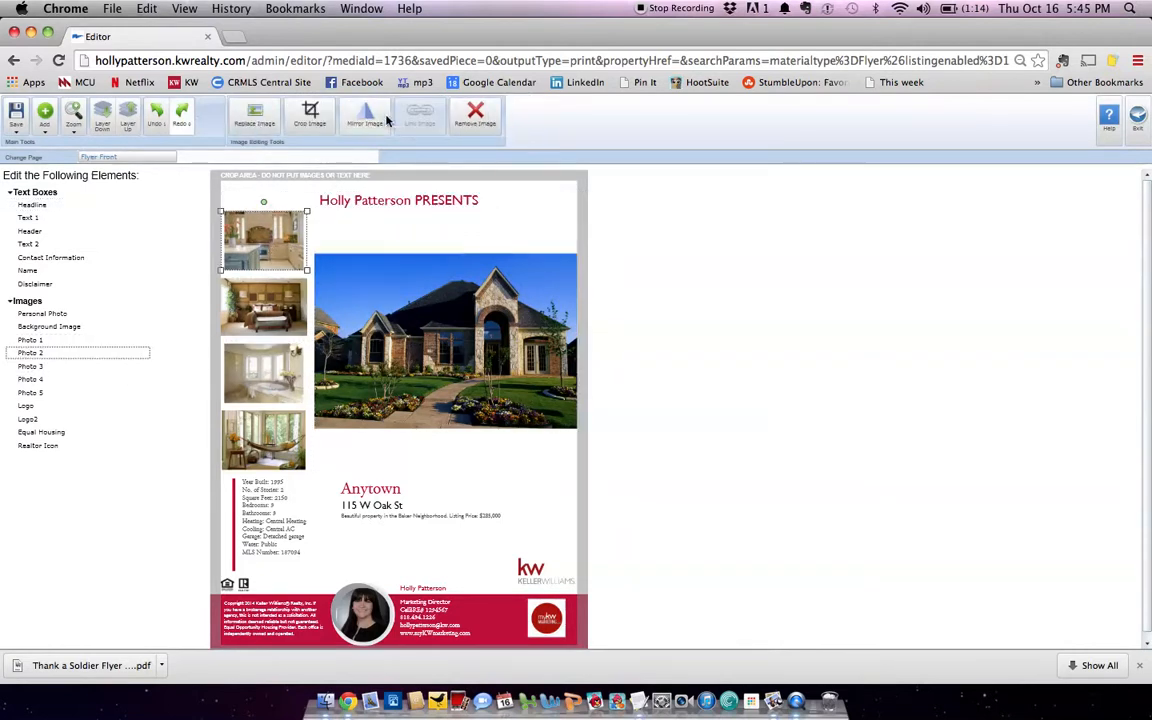
pyautogui.moveTo(265, 255); pyautogui.dragTo(398, 288)
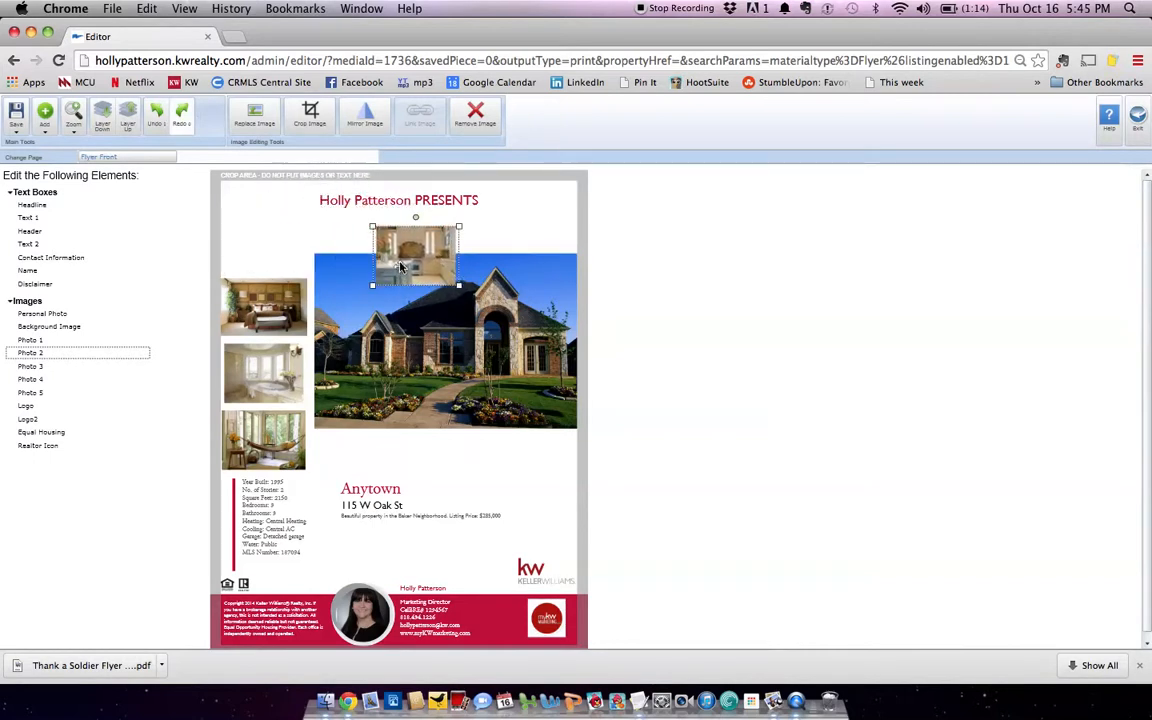
pyautogui.click(475, 115)
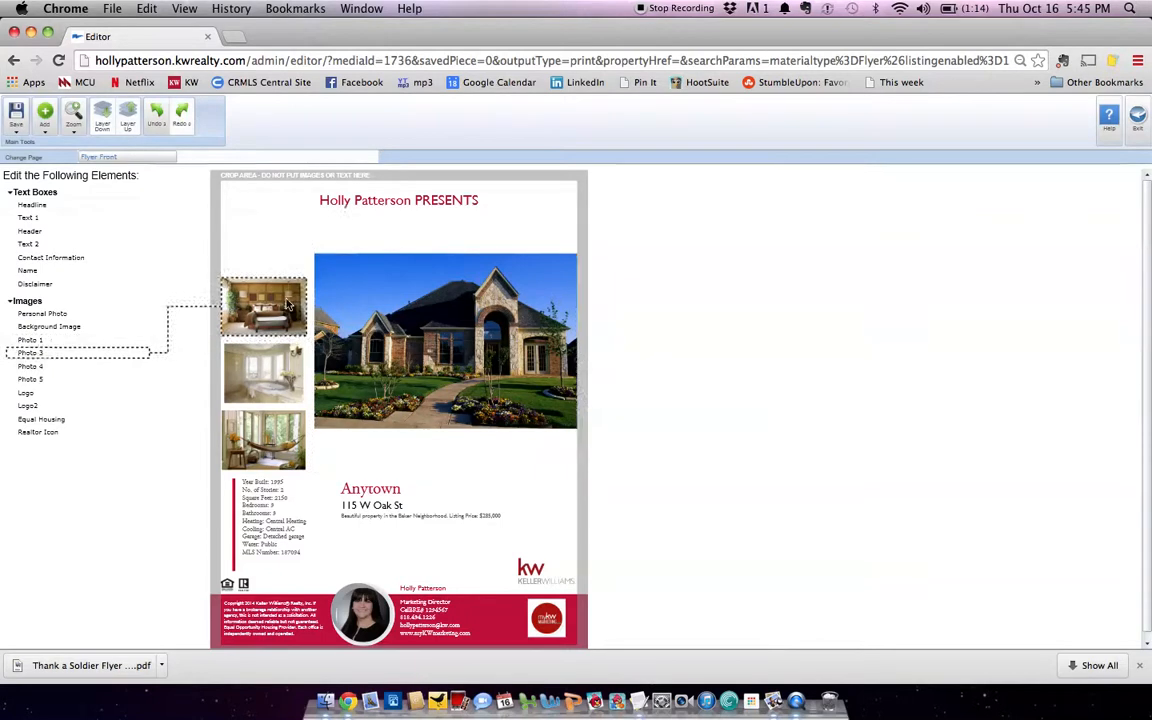
pyautogui.click(30, 352)
pyautogui.moveTo(288, 306); pyautogui.dragTo(288, 260)
# Remove the bathroom photo from the flyer's photo column and undo the removal.
pyautogui.click(145, 366)
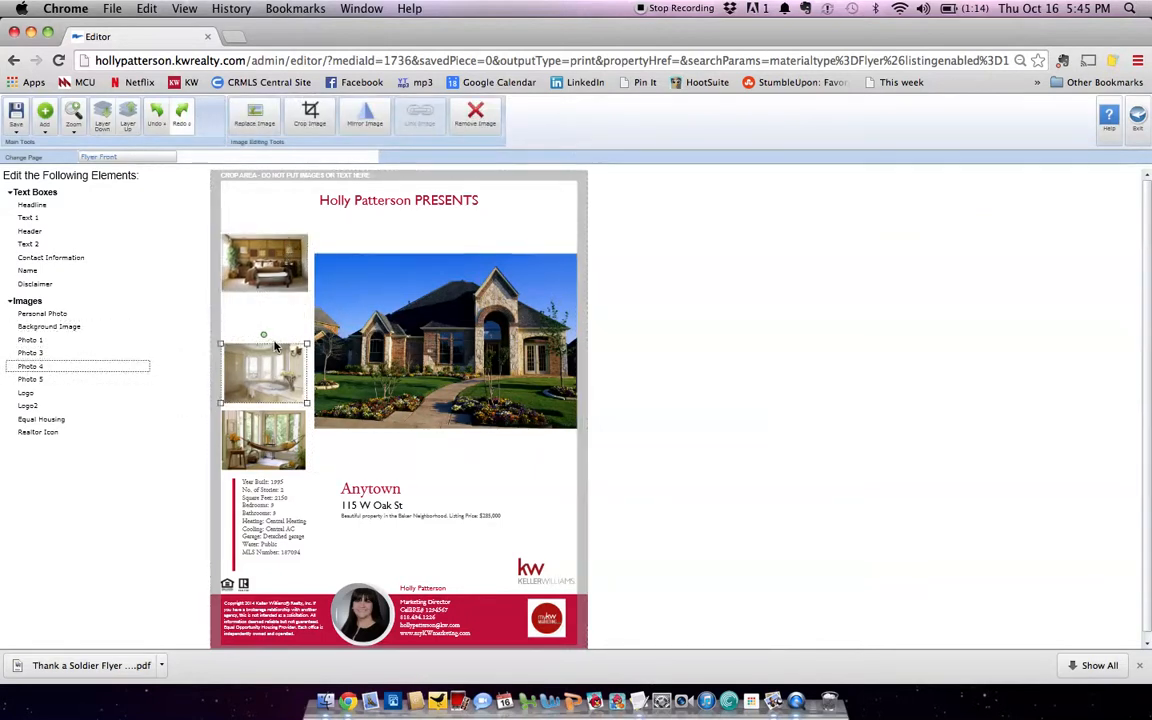
pyautogui.click(475, 115)
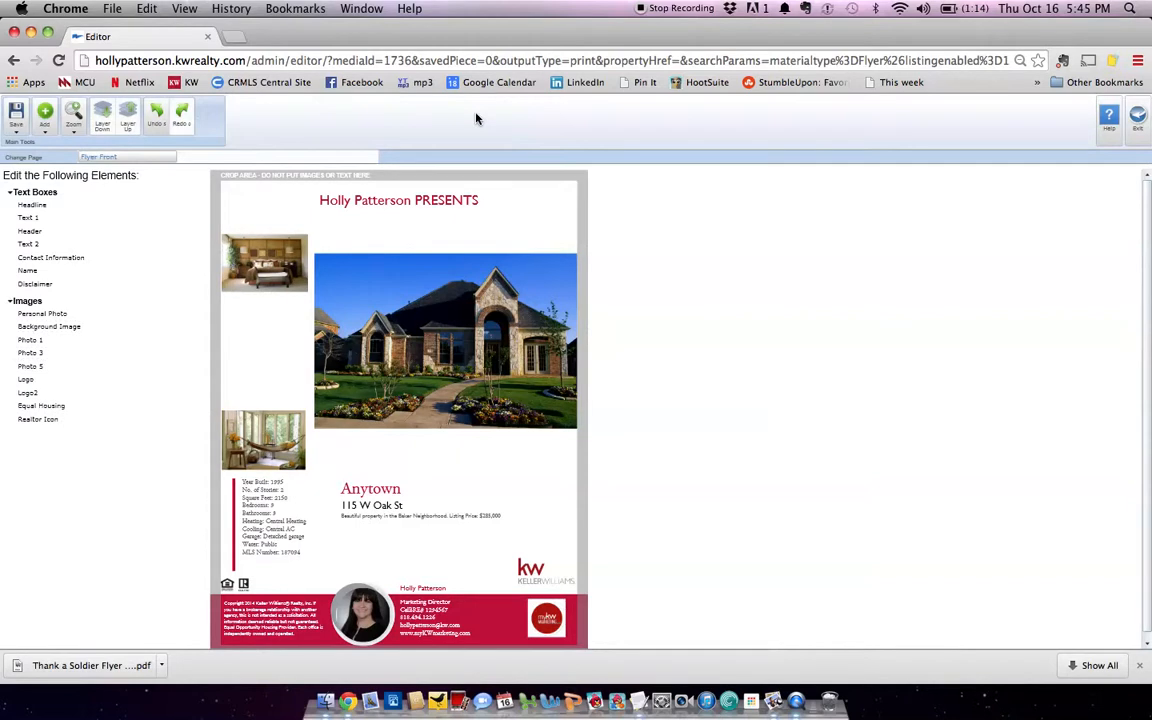
pyautogui.click(432, 267)
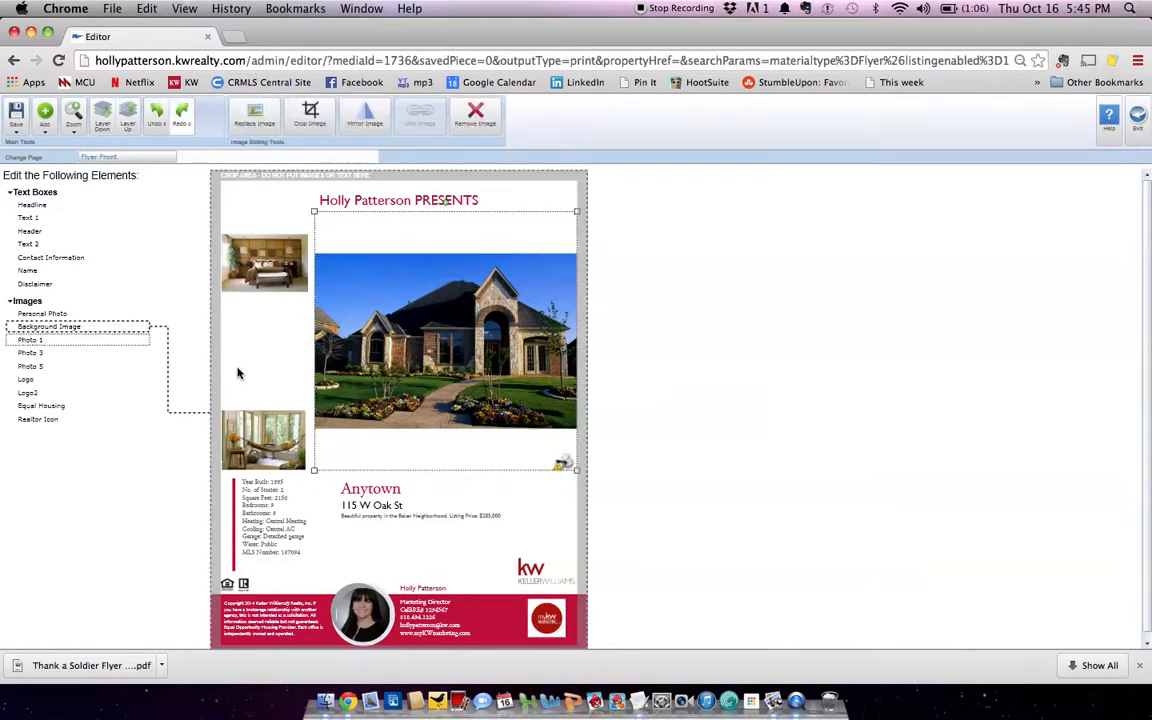
pyautogui.click(156, 126)
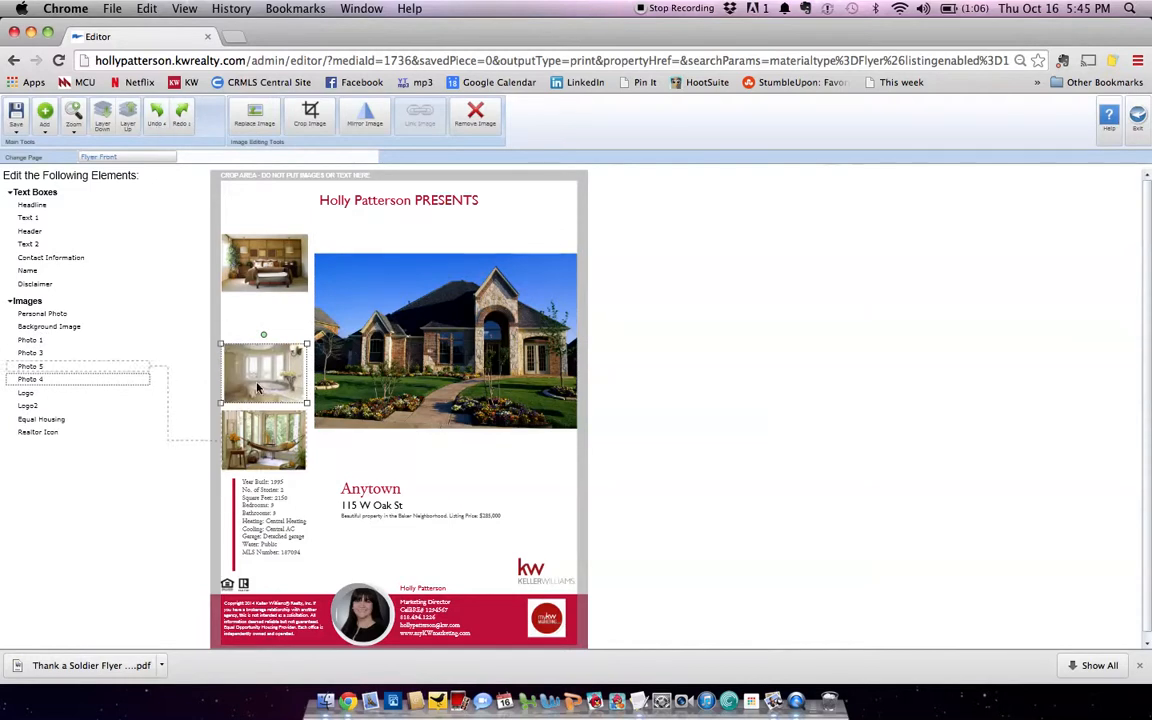
# Move the bathroom and hammock photos up beneath the bedroom photo so the column is evenly spaced.
pyautogui.moveTo(268, 349); pyautogui.dragTo(268, 306)
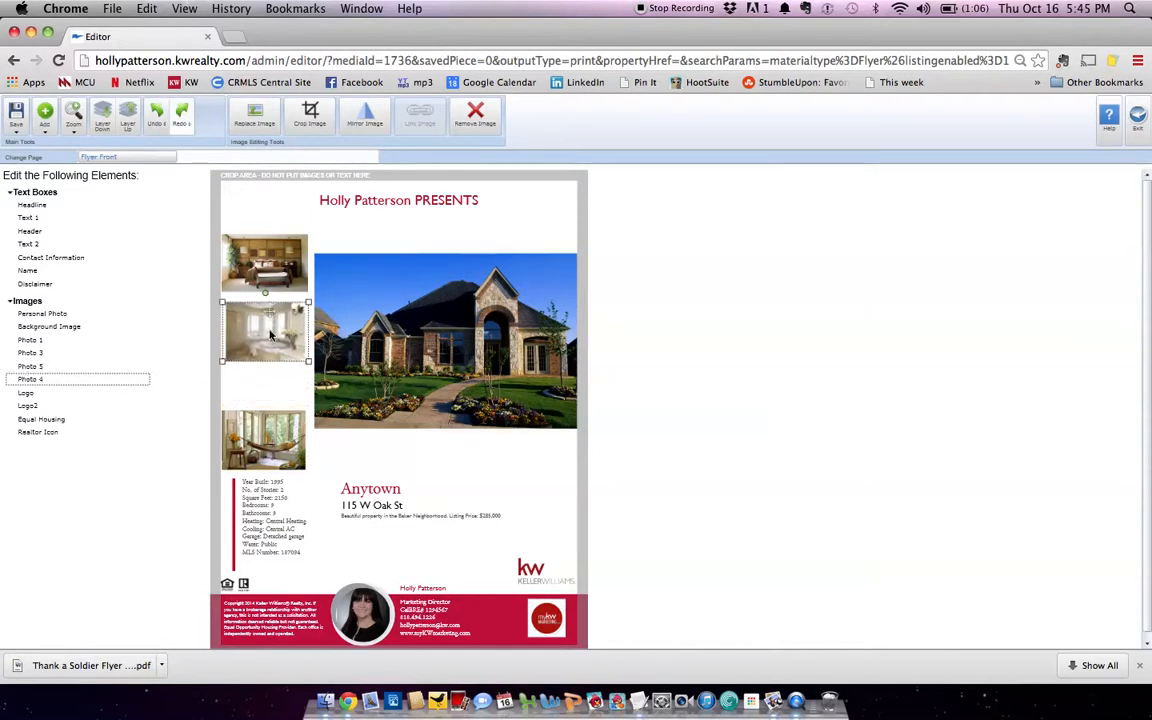
pyautogui.click(266, 430)
pyautogui.moveTo(266, 430); pyautogui.dragTo(265, 383)
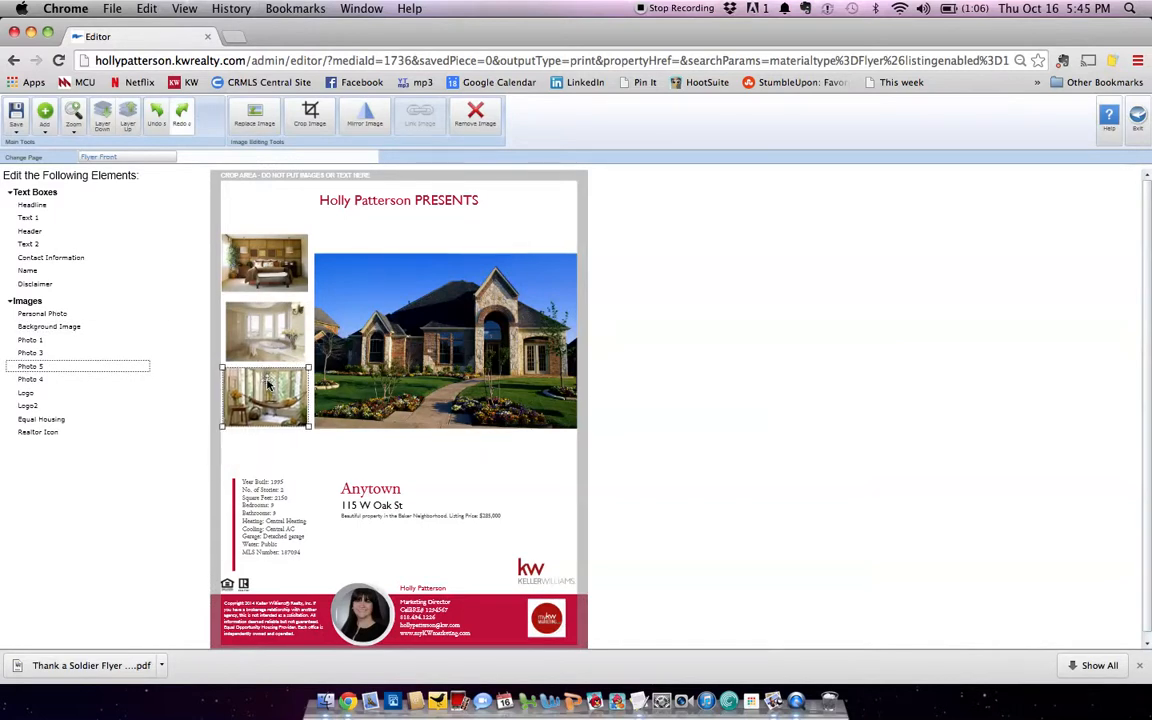
pyautogui.click(273, 285)
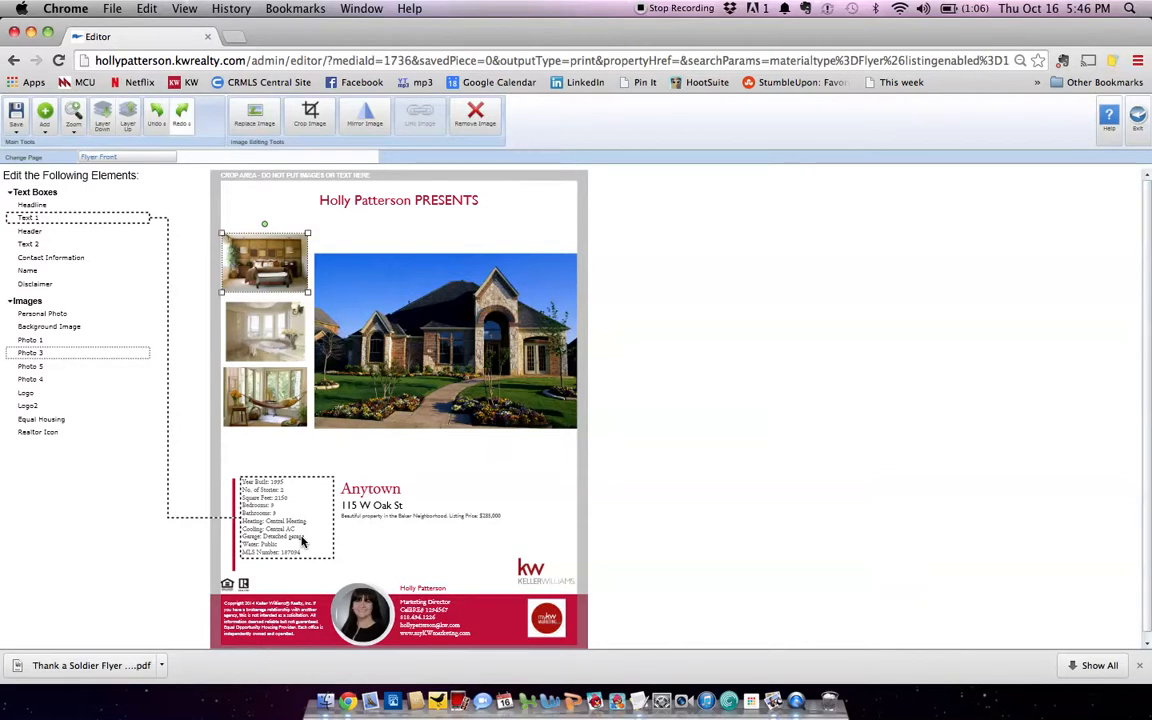
# Replace the flyer's main house photo with the "front home" image from the My Pictures library.
pyautogui.click(447, 405)
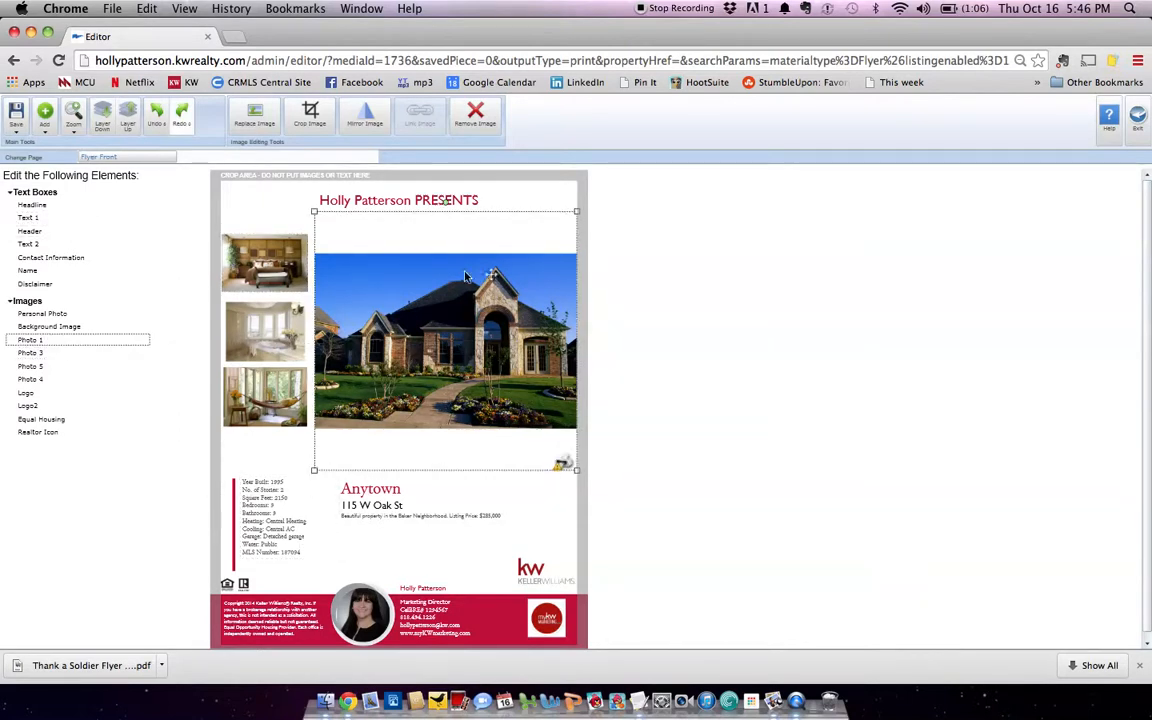
pyautogui.click(260, 122)
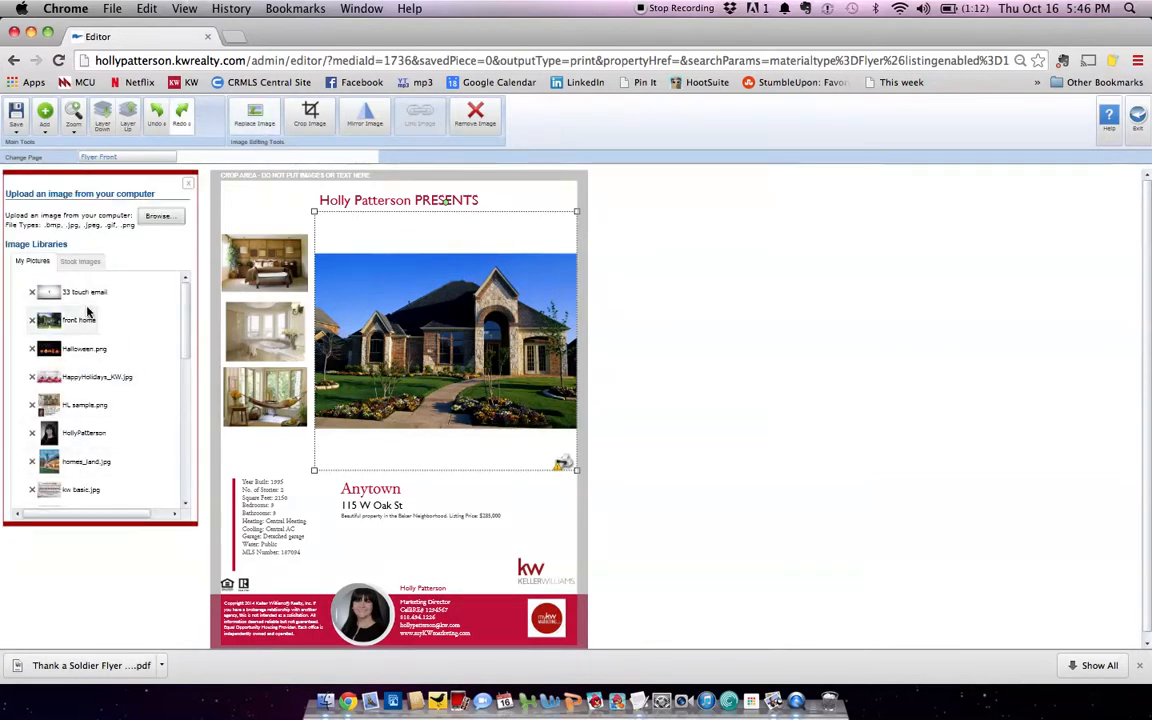
pyautogui.click(47, 321)
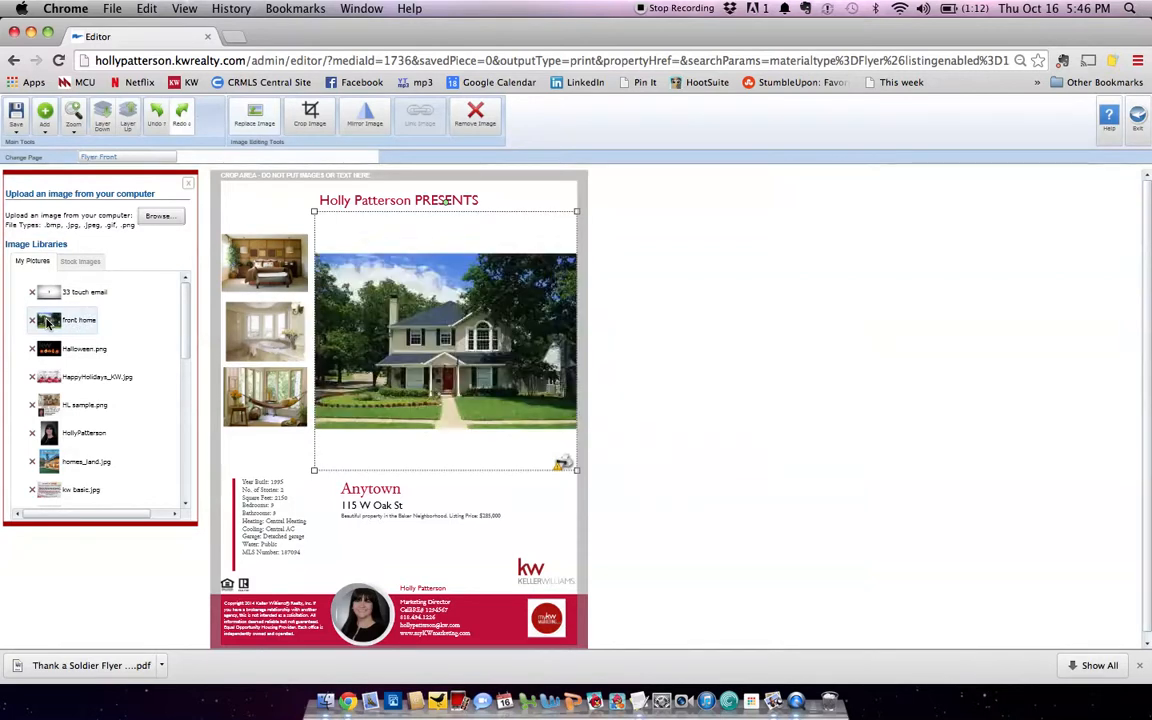
pyautogui.click(155, 217)
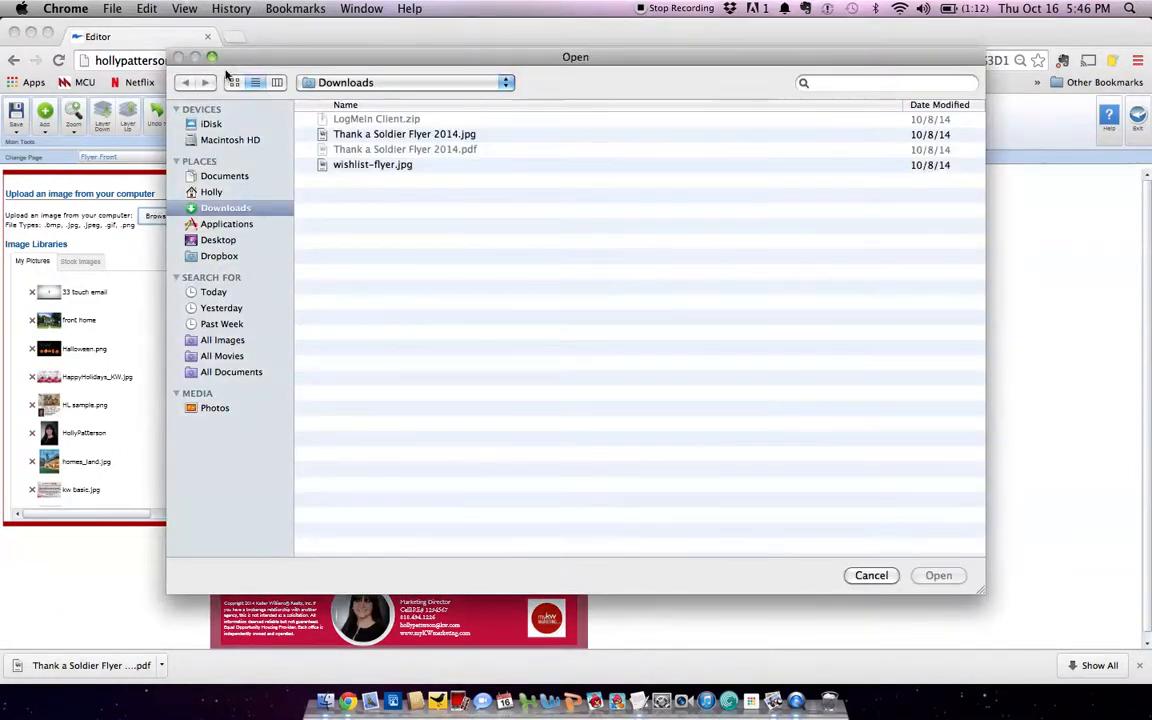
pyautogui.click(877, 577)
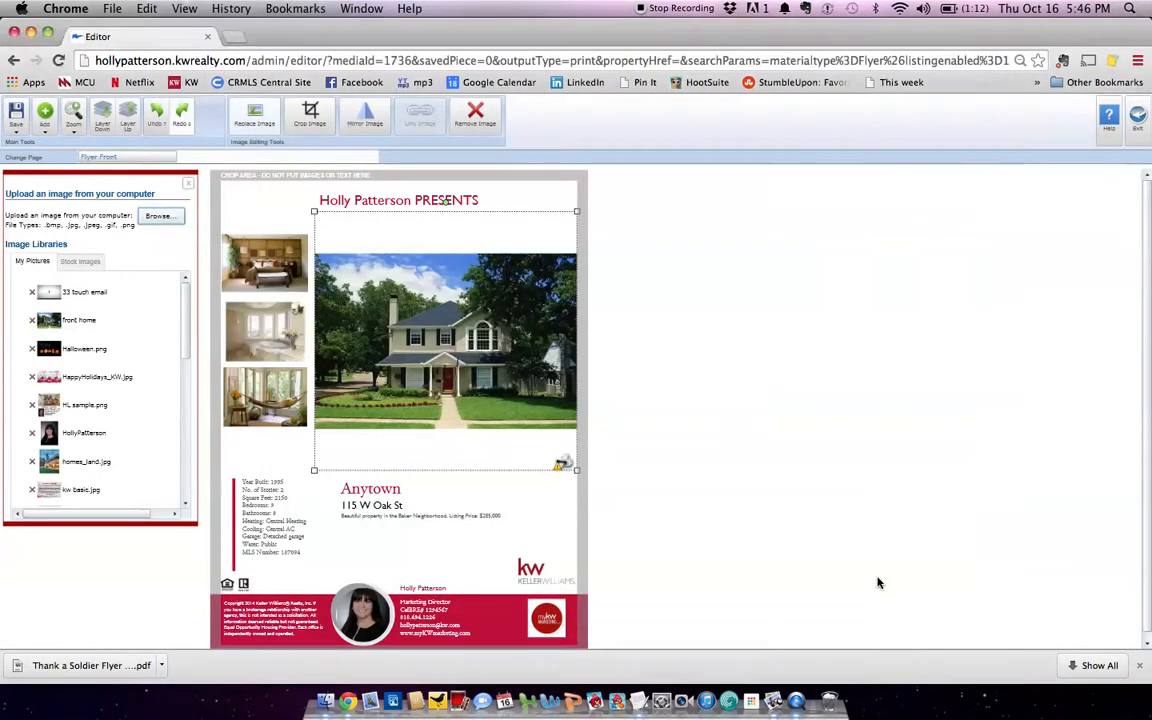
# Nudge the bedroom photo slightly and change the font color of the "Anytown" heading to black.
pyautogui.click(235, 245)
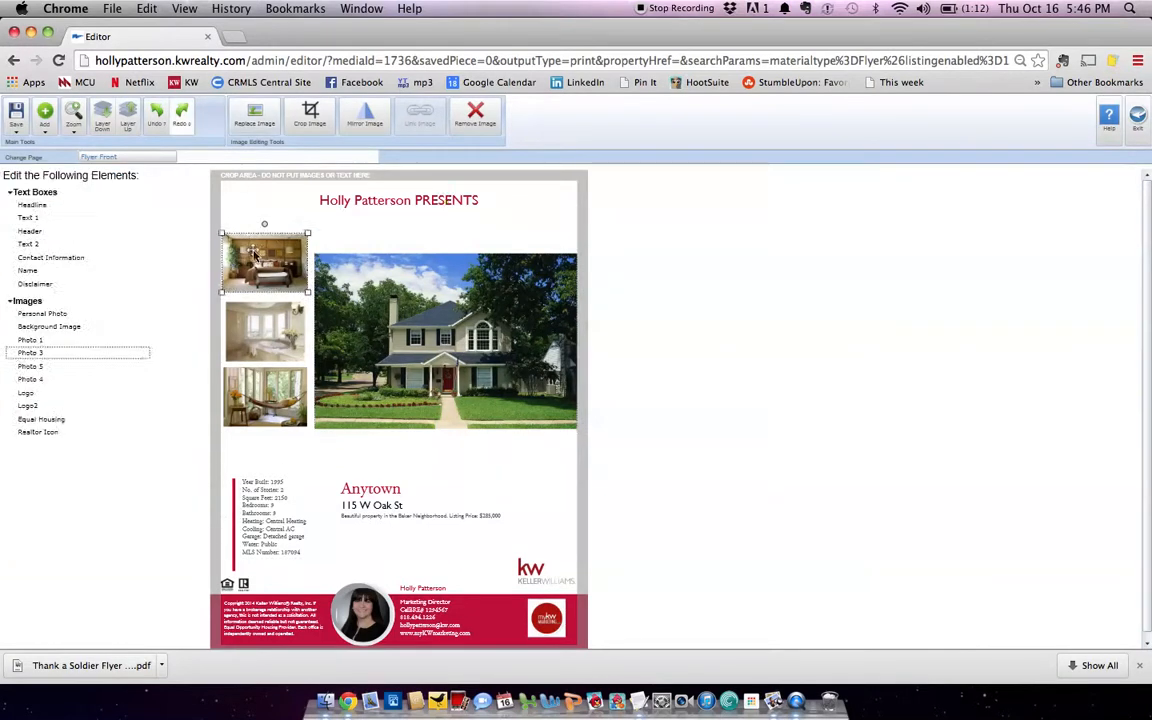
pyautogui.click(366, 497)
pyautogui.click(396, 490)
pyautogui.moveTo(400, 490); pyautogui.dragTo(343, 492)
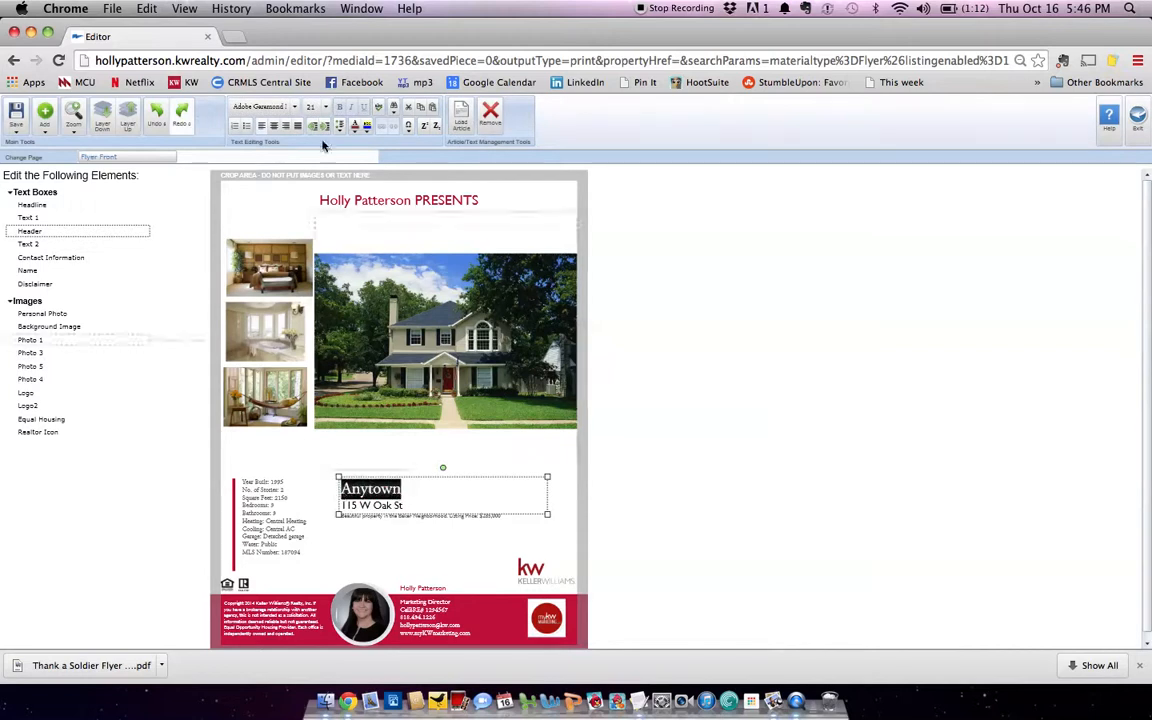
pyautogui.click(355, 125)
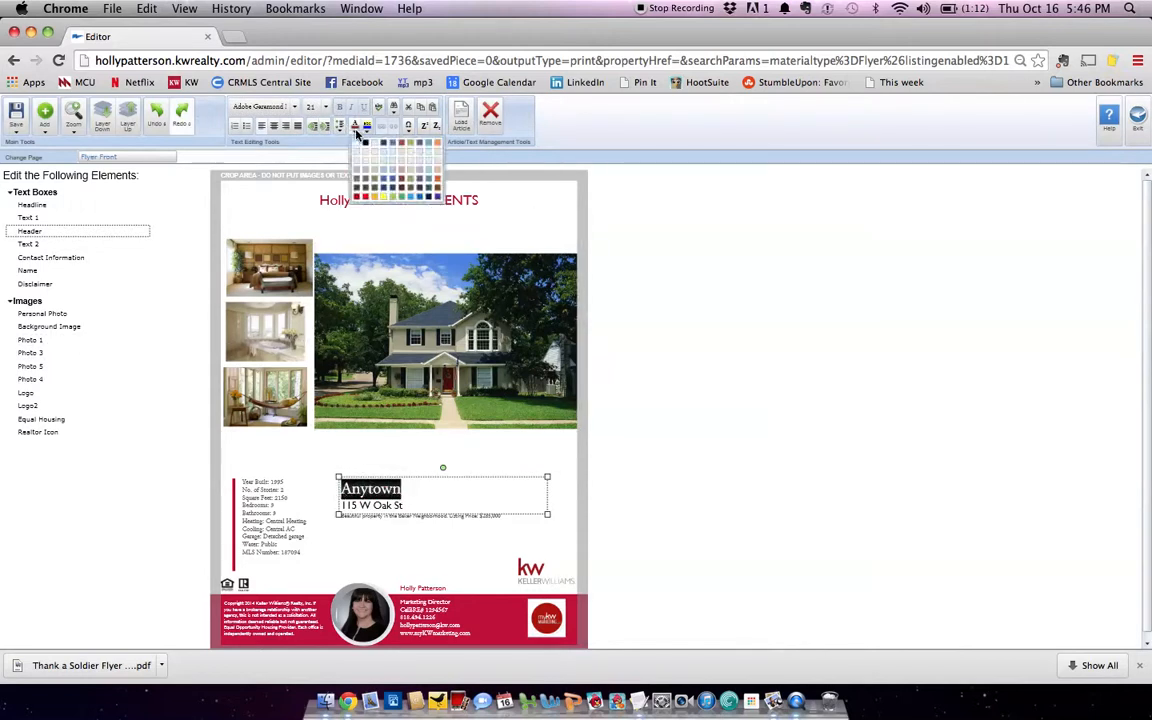
pyautogui.click(366, 146)
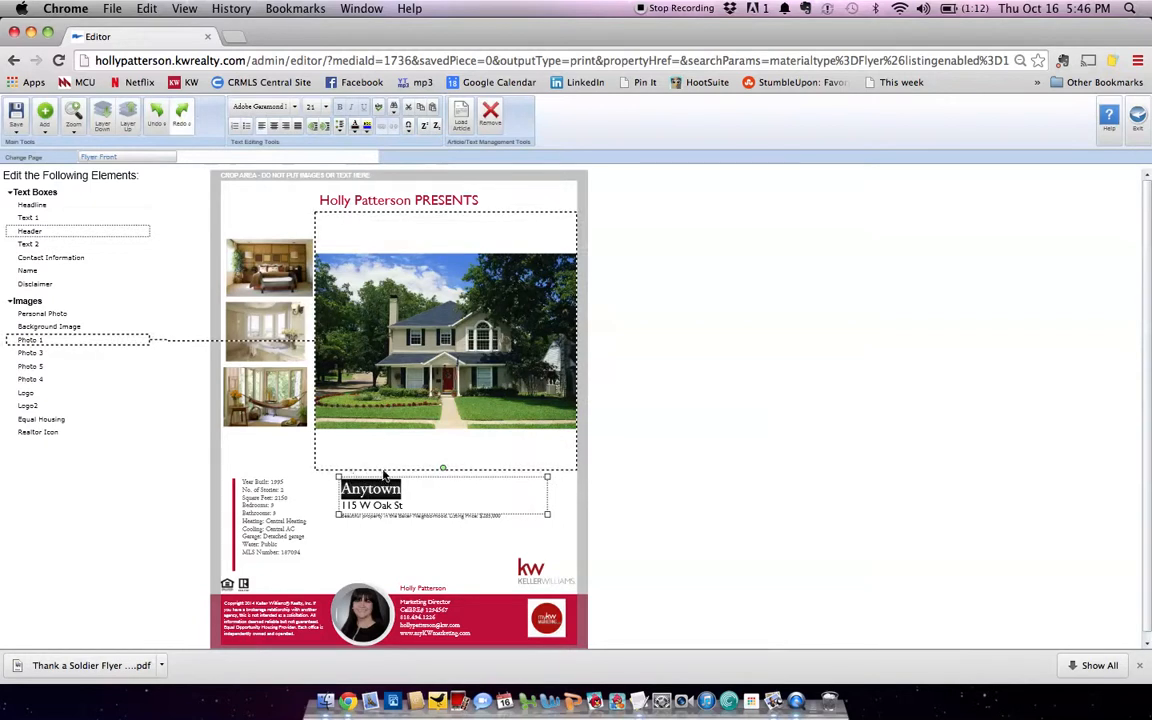
# Shrink the main house photo and reposition it in the open area beside the photo column.
pyautogui.click(380, 465)
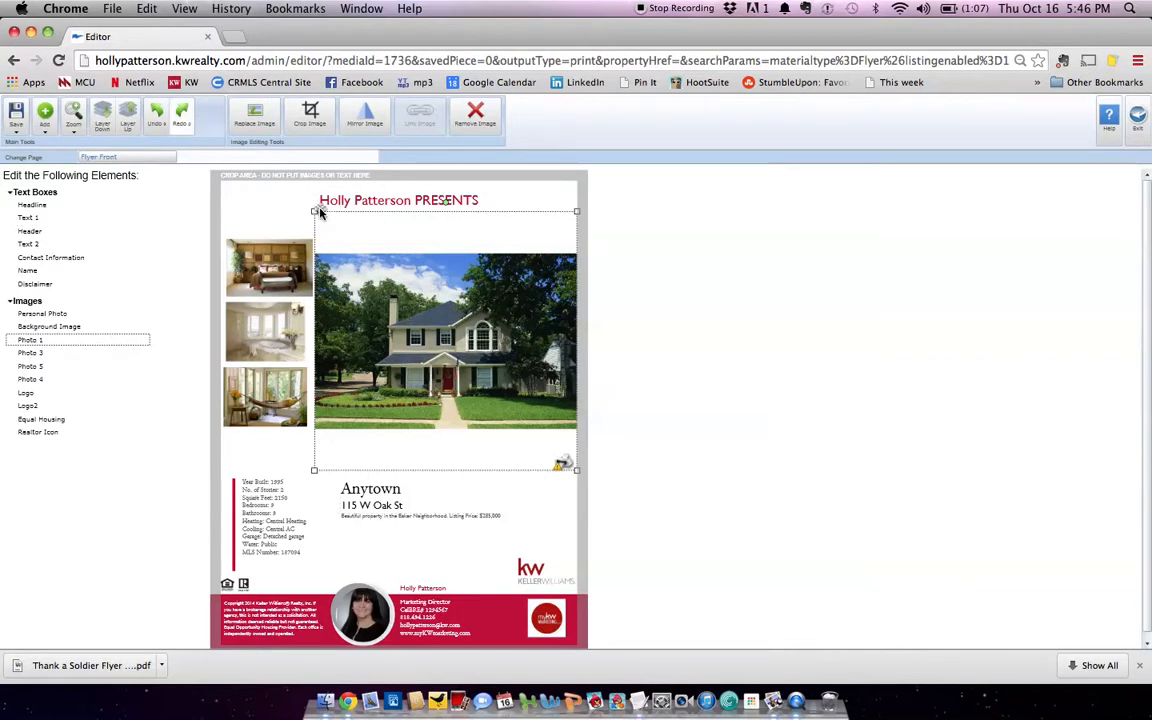
pyautogui.moveTo(314, 211); pyautogui.dragTo(397, 311)
pyautogui.moveTo(484, 377); pyautogui.dragTo(434, 318)
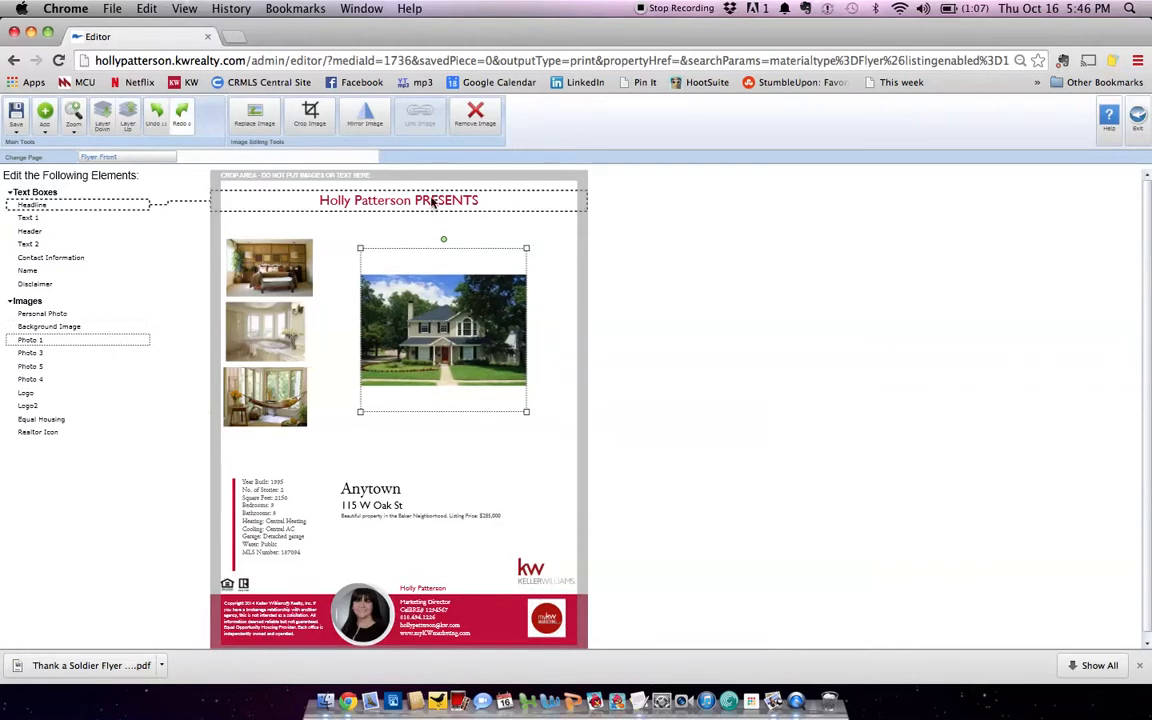
pyautogui.click(433, 201)
pyautogui.click(566, 257)
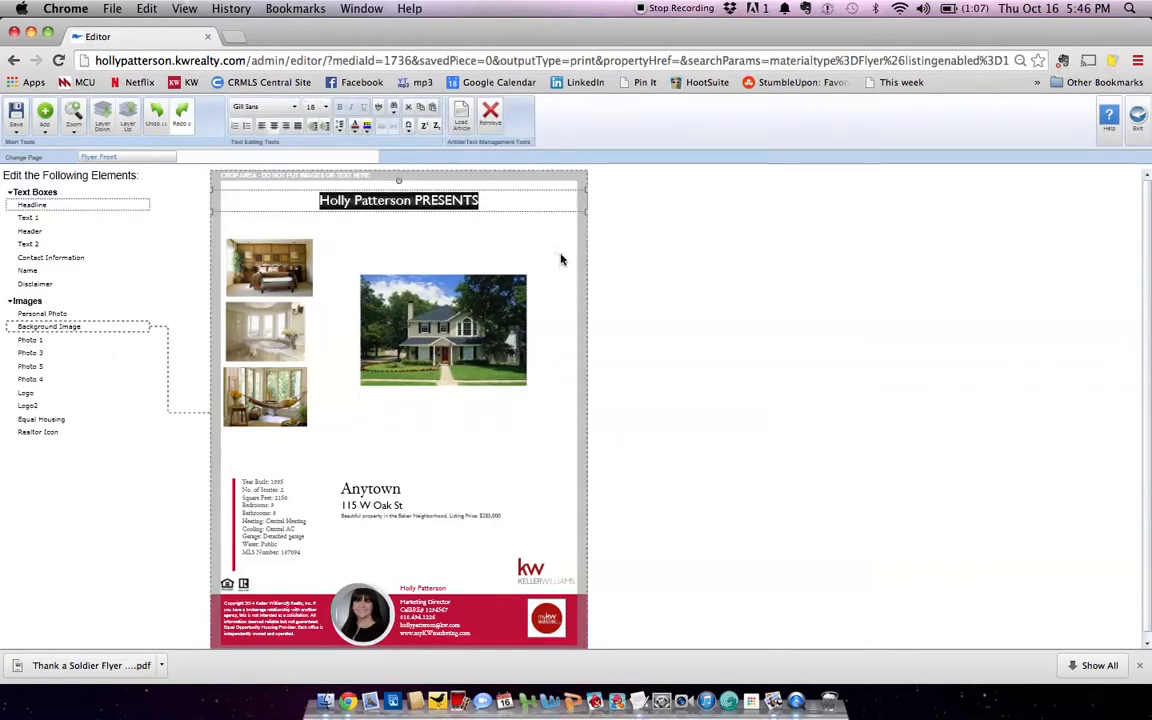
# Try to save the flyer without entering a name, and cancel the save.
pyautogui.click(15, 120)
pyautogui.click(38, 157)
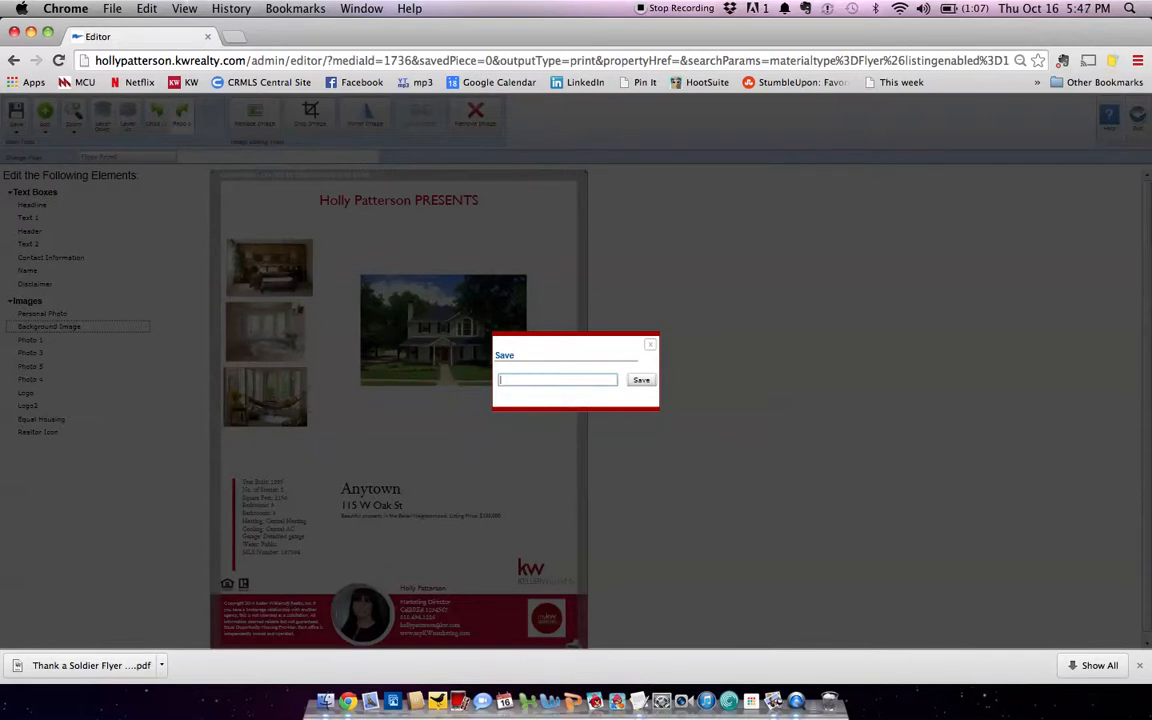
pyautogui.click(641, 381)
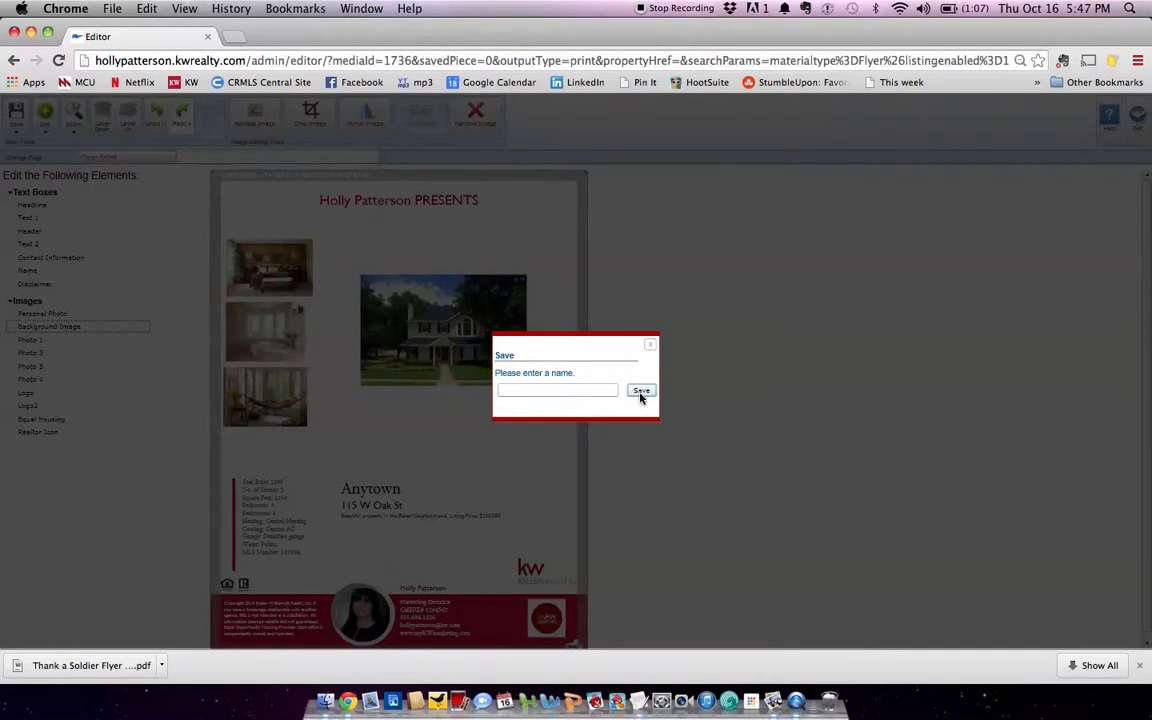
pyautogui.click(651, 346)
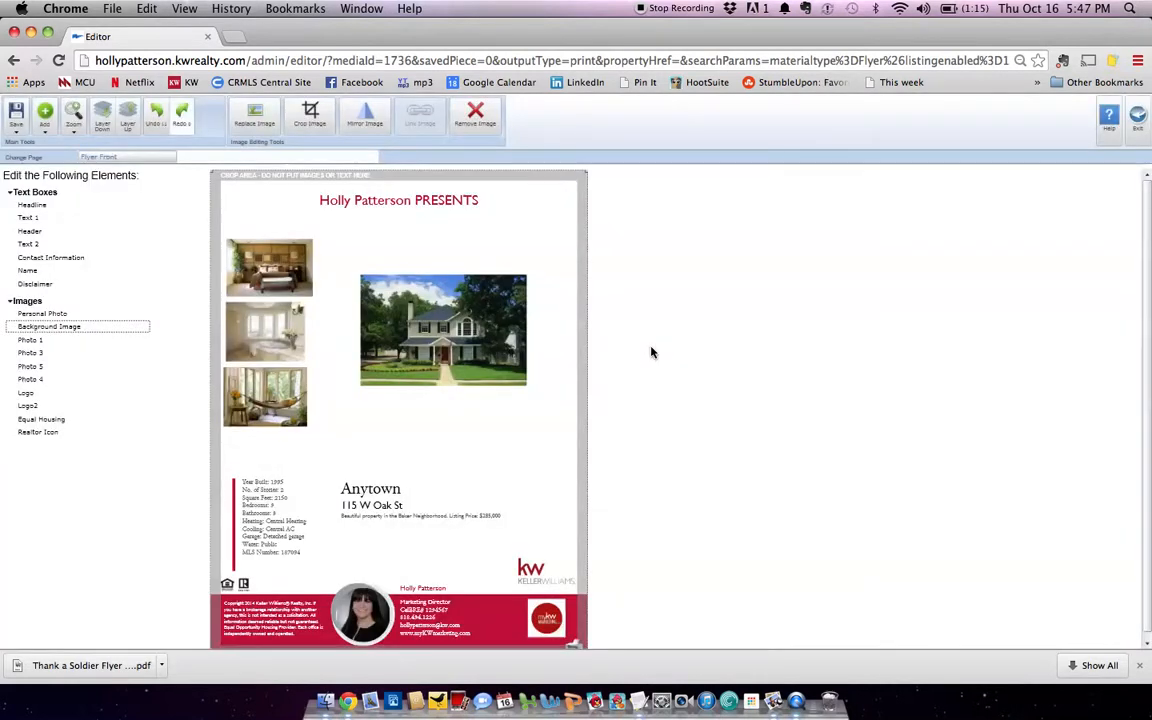
# Exit the flyer editor without saving and return to the Property 1 design page.
pyautogui.click(1138, 124)
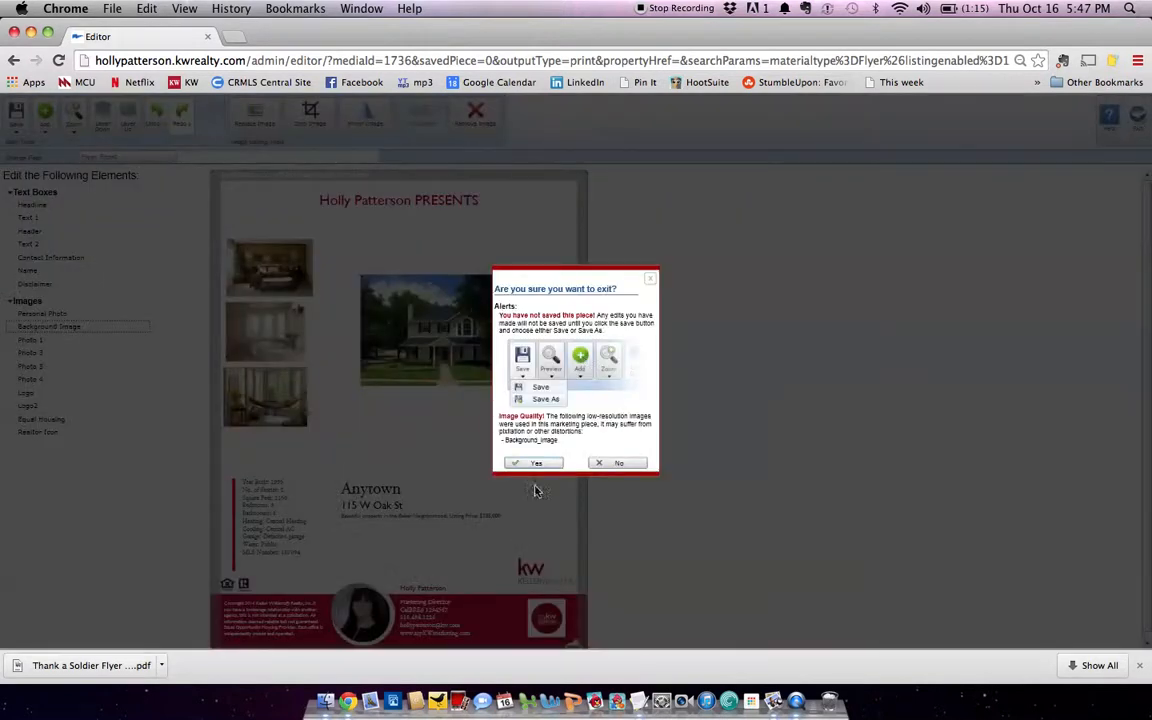
pyautogui.click(617, 463)
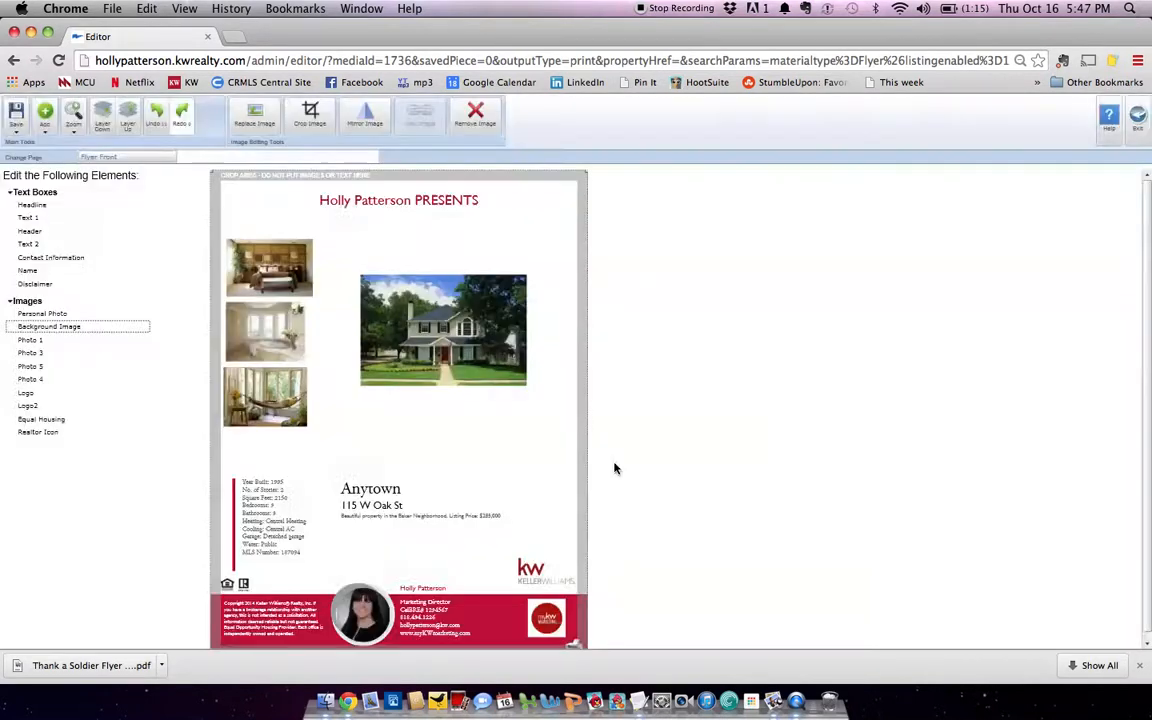
pyautogui.click(1138, 114)
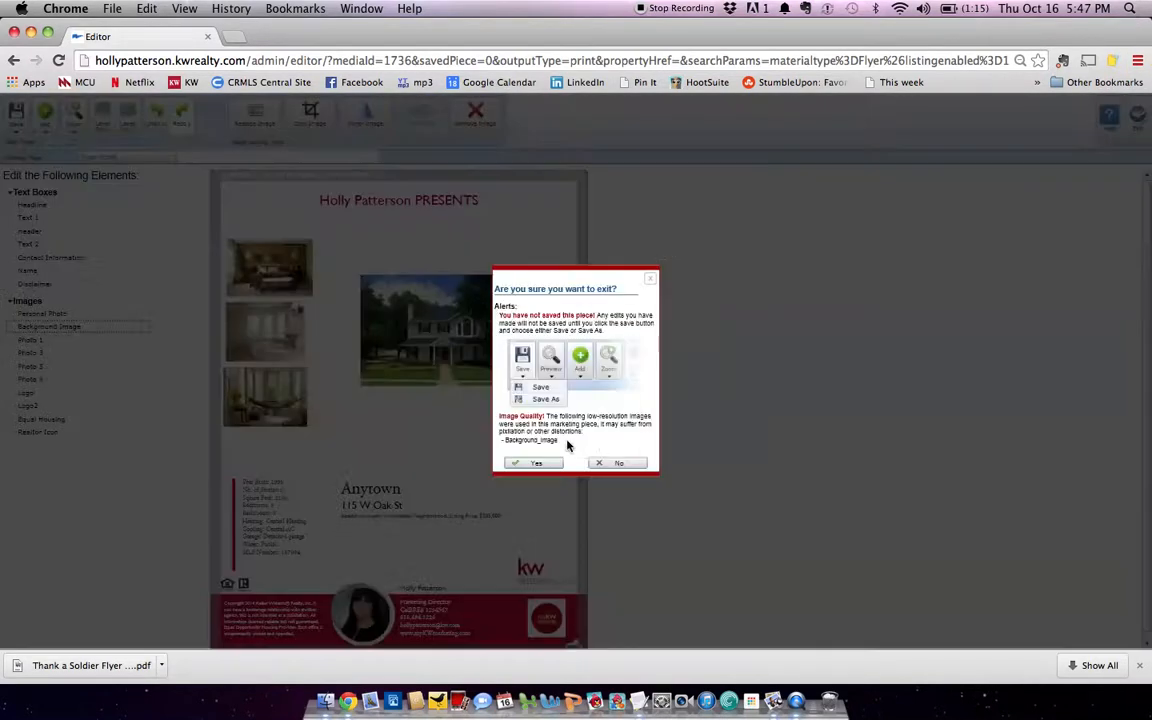
pyautogui.click(535, 467)
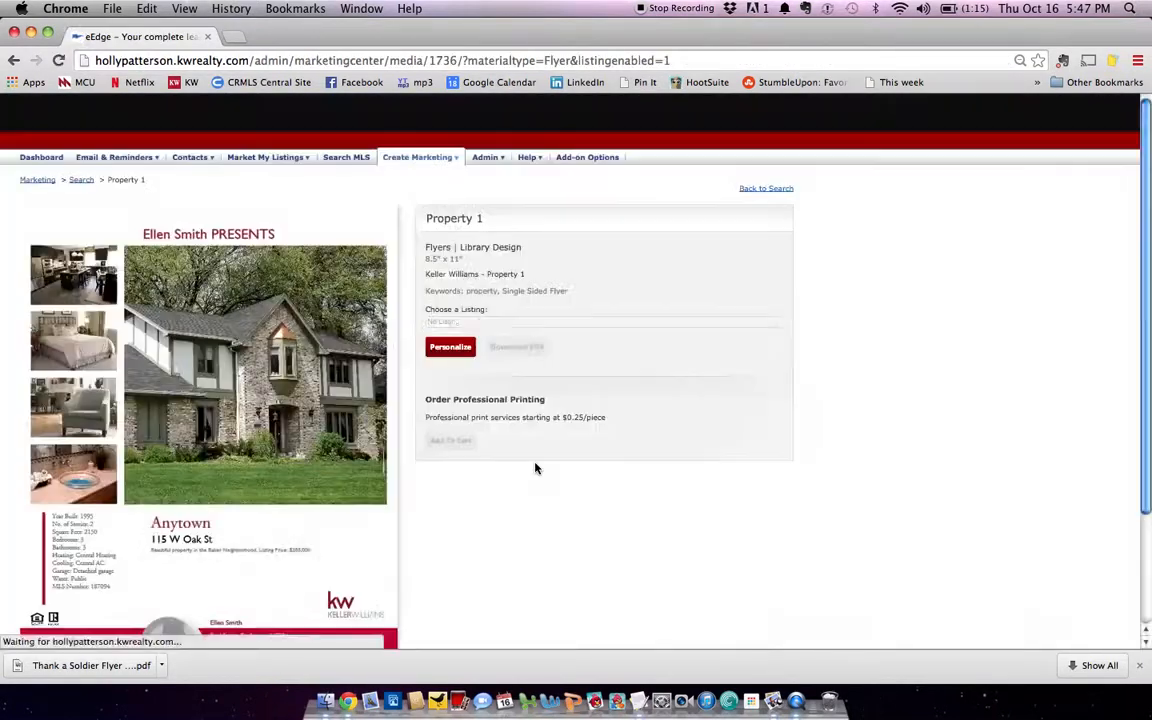
pyautogui.scroll(-3, 553, 380)
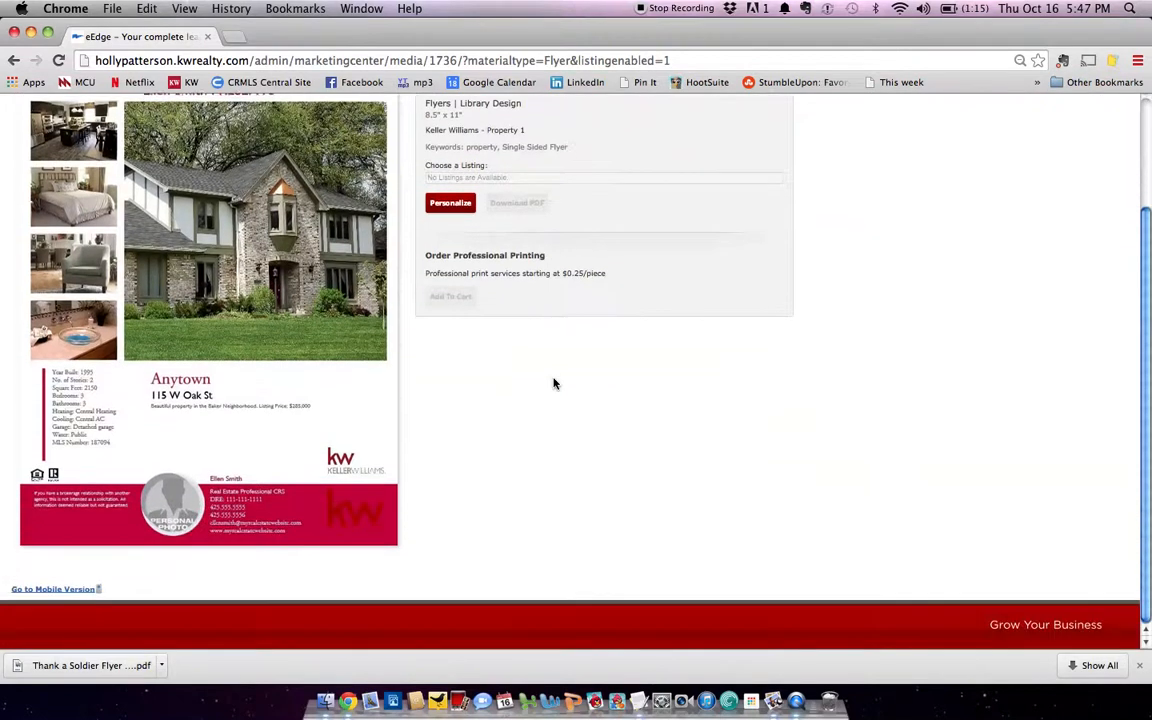
pyautogui.scroll(3, 553, 383)
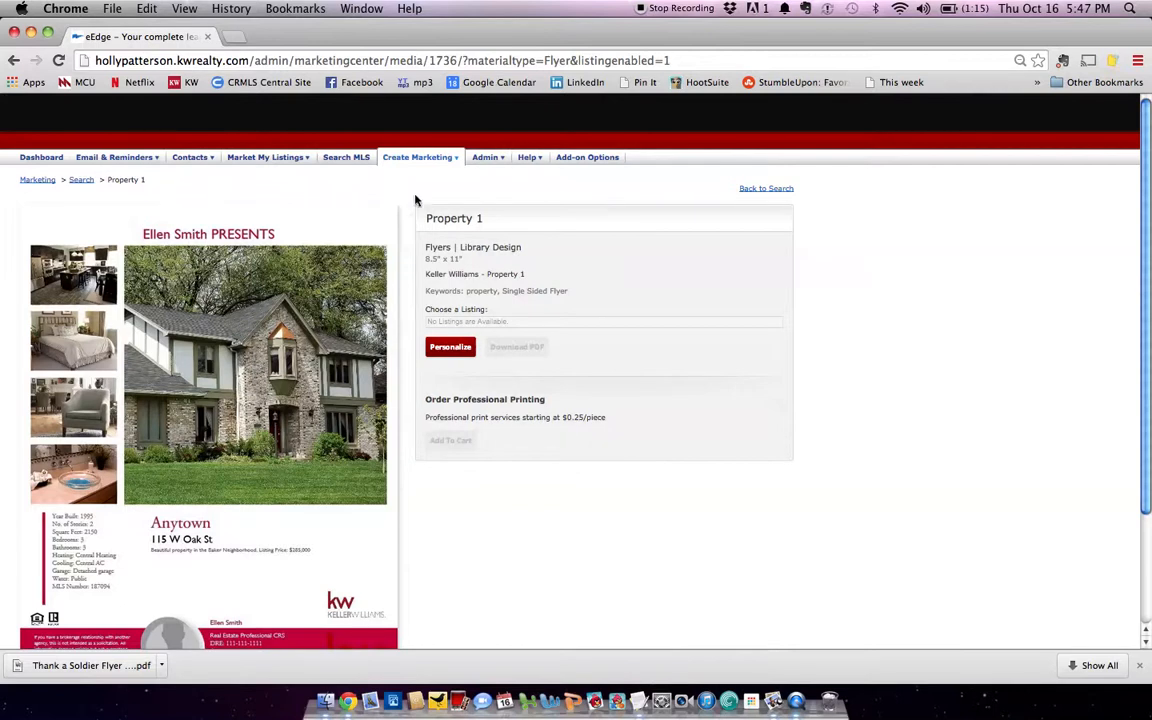
# Open the "123 first street flyer-1" flyer from the saved designs and download it as a PDF.
pyautogui.moveTo(419, 159)
pyautogui.click(413, 221)
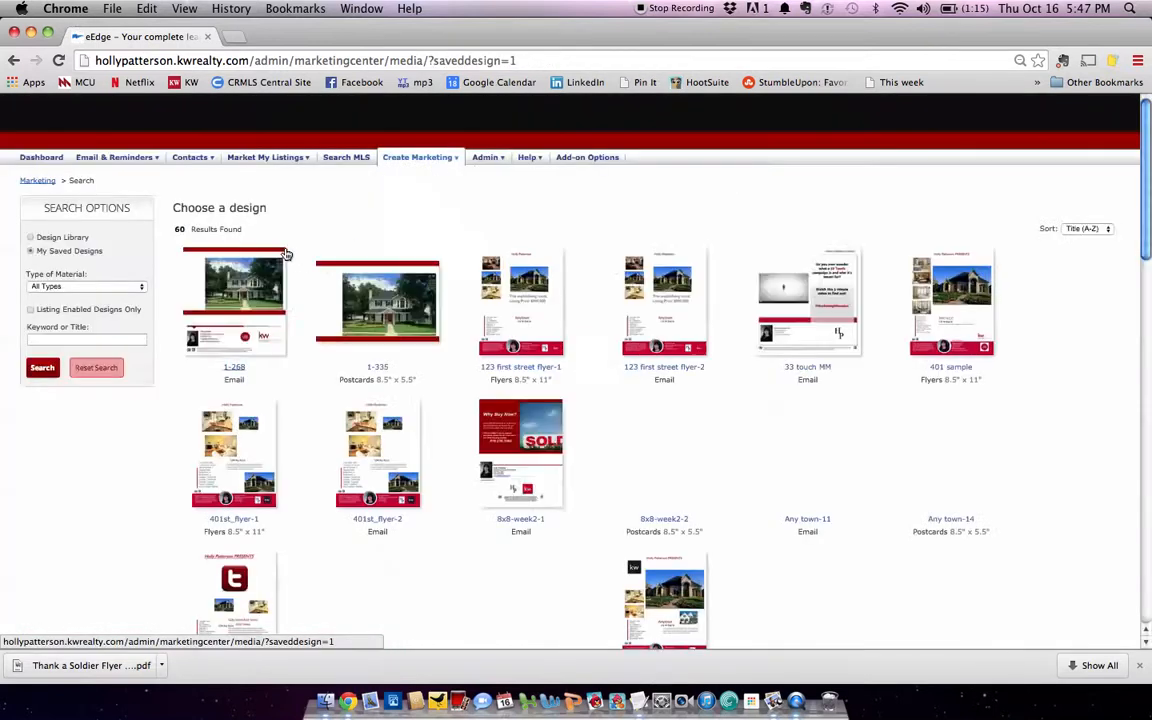
pyautogui.click(495, 317)
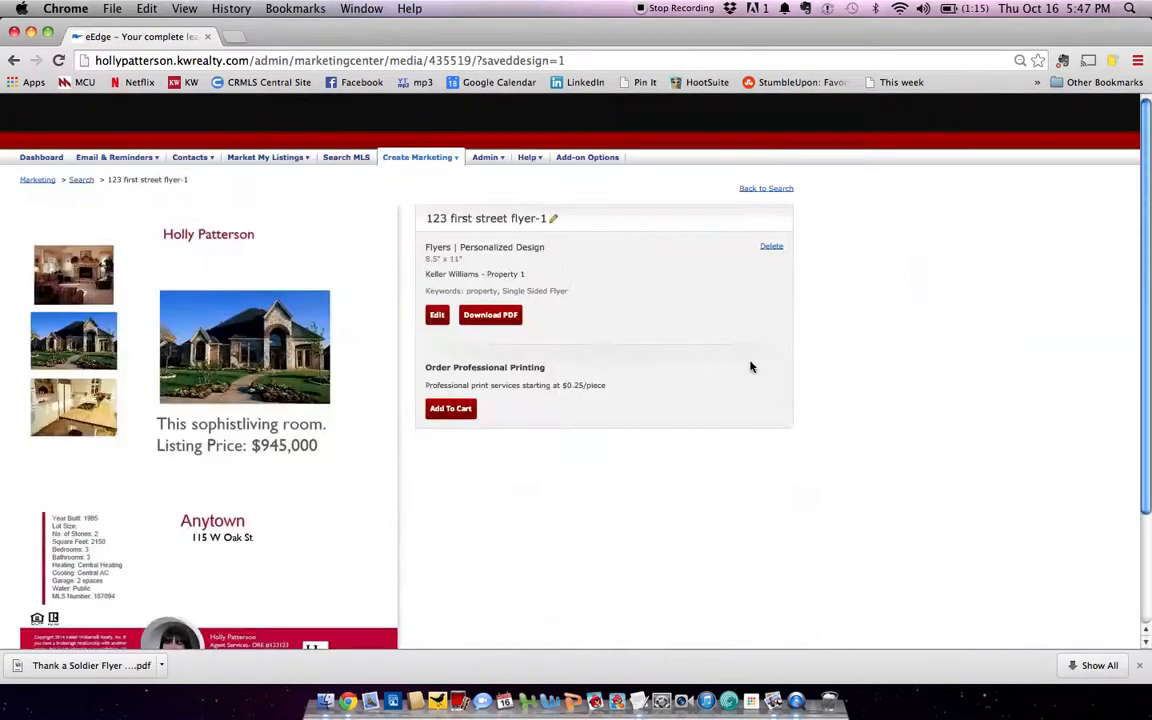
pyautogui.scroll(-1, 542, 470)
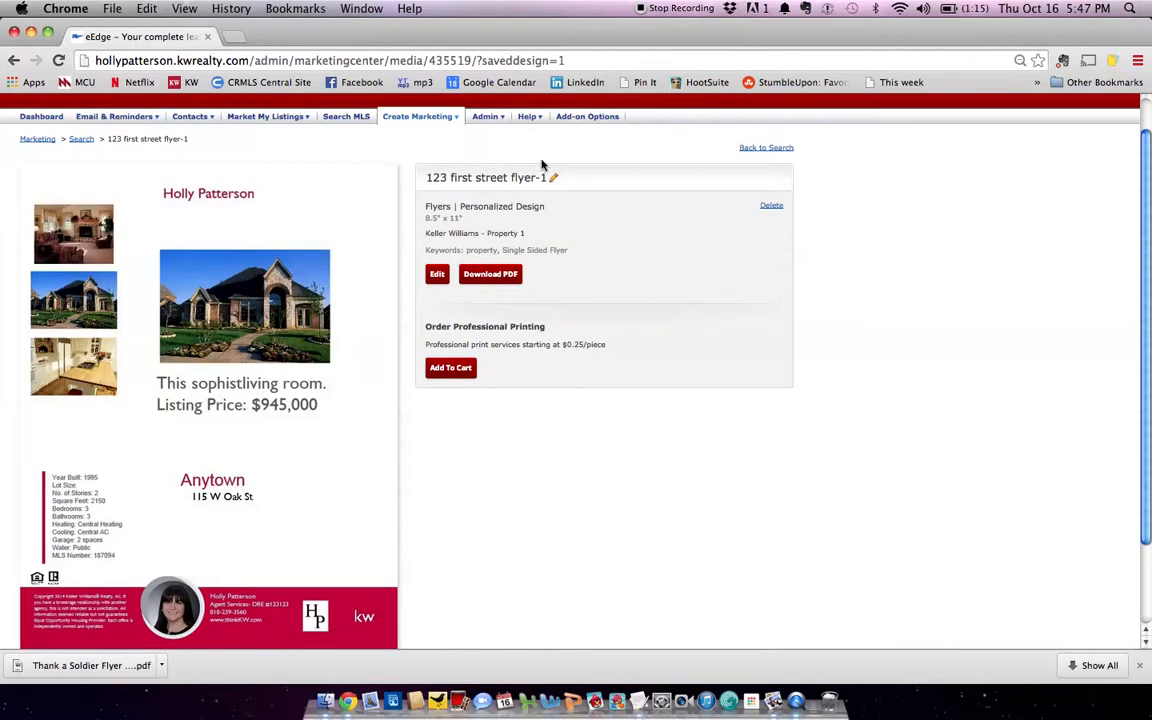
pyautogui.click(490, 275)
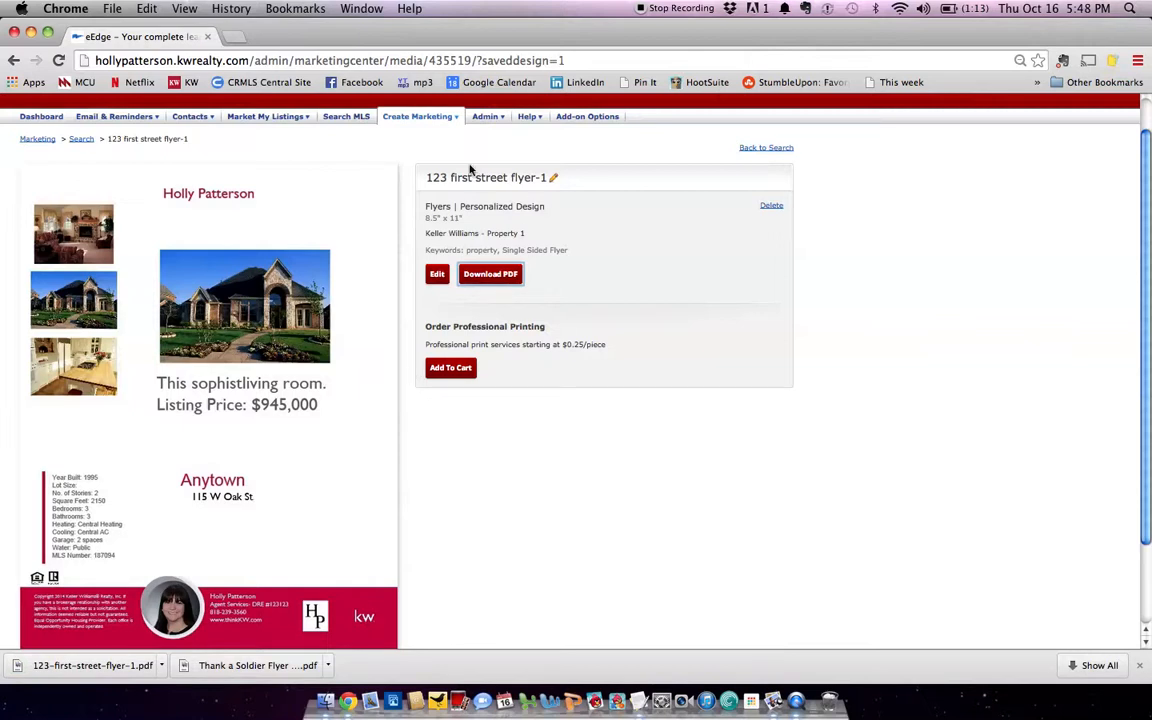
# Browse the listing email designs from the Marketing Center and open the Just Listed 1 design.
pyautogui.moveTo(435, 126)
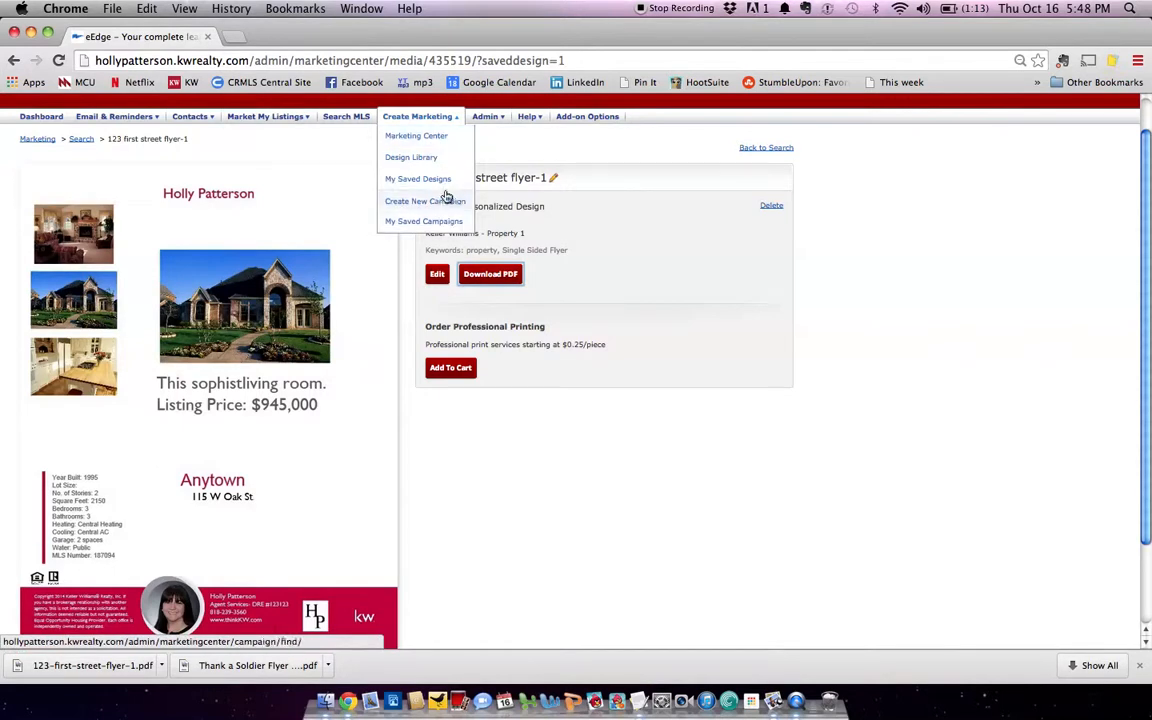
pyautogui.click(445, 143)
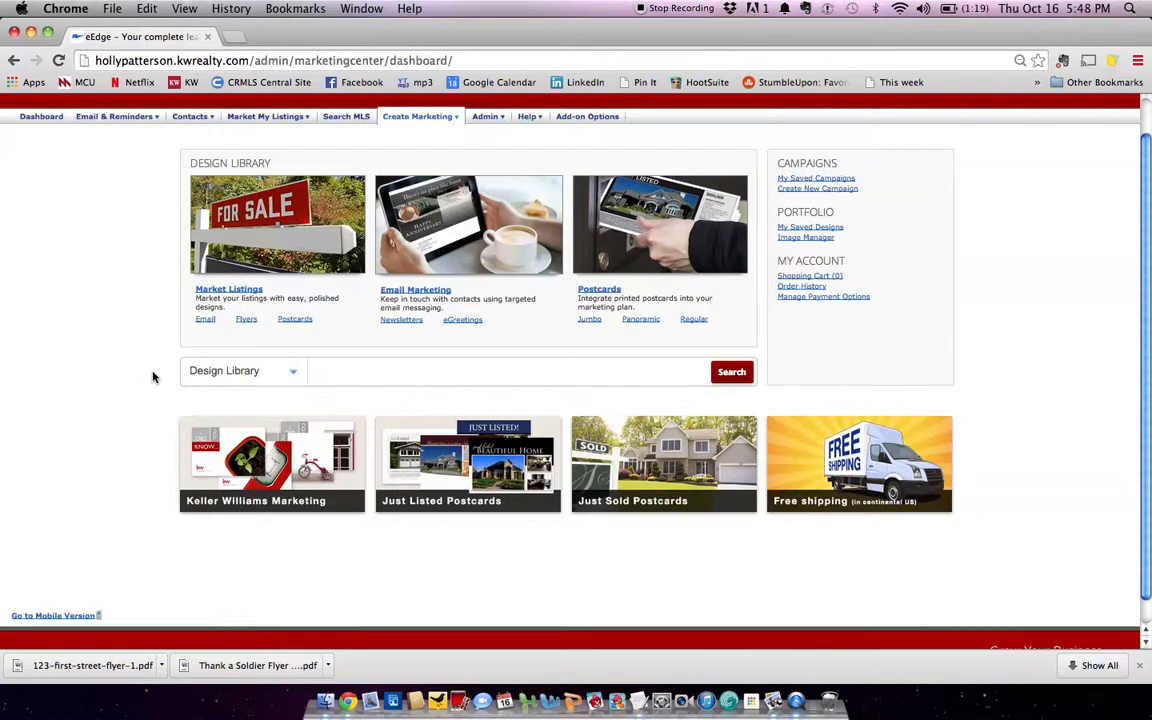
pyautogui.click(204, 321)
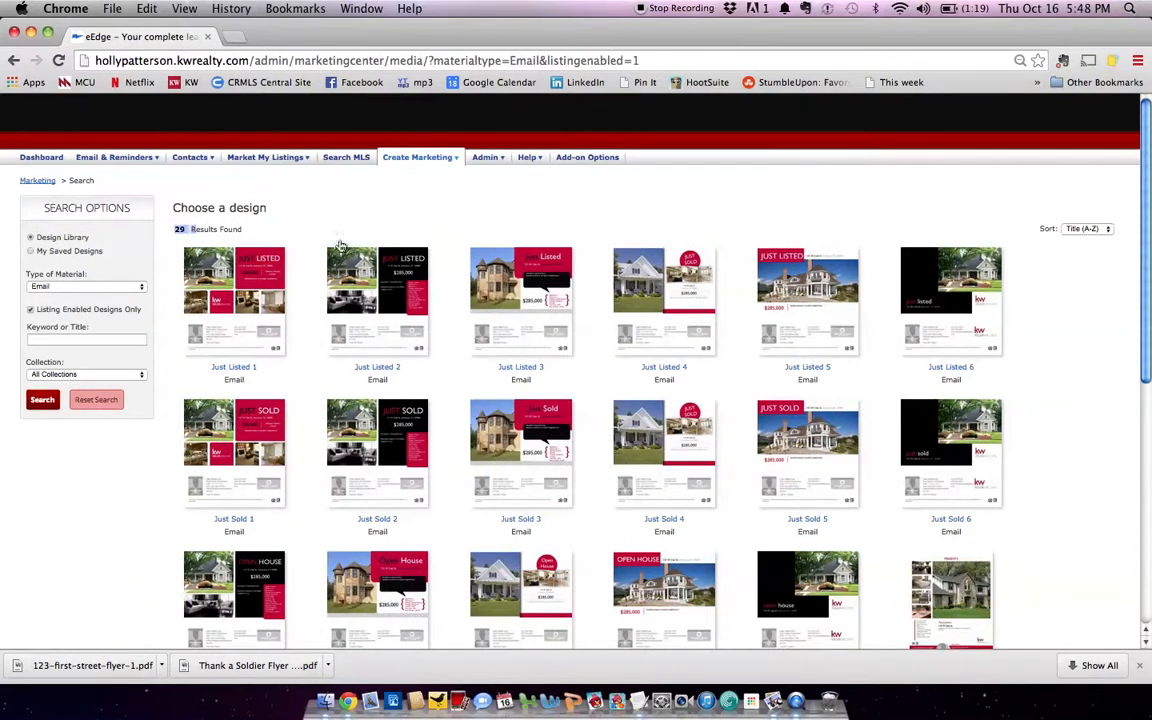
pyautogui.scroll(-5, 373, 360)
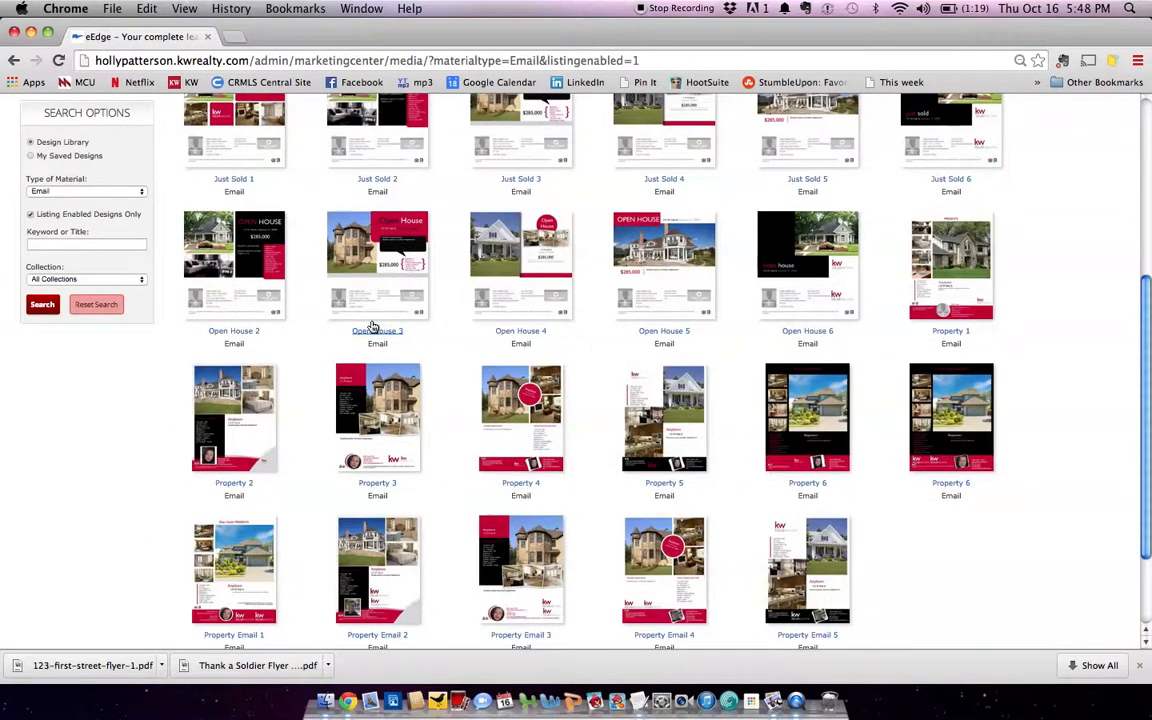
pyautogui.scroll(-2, 812, 562)
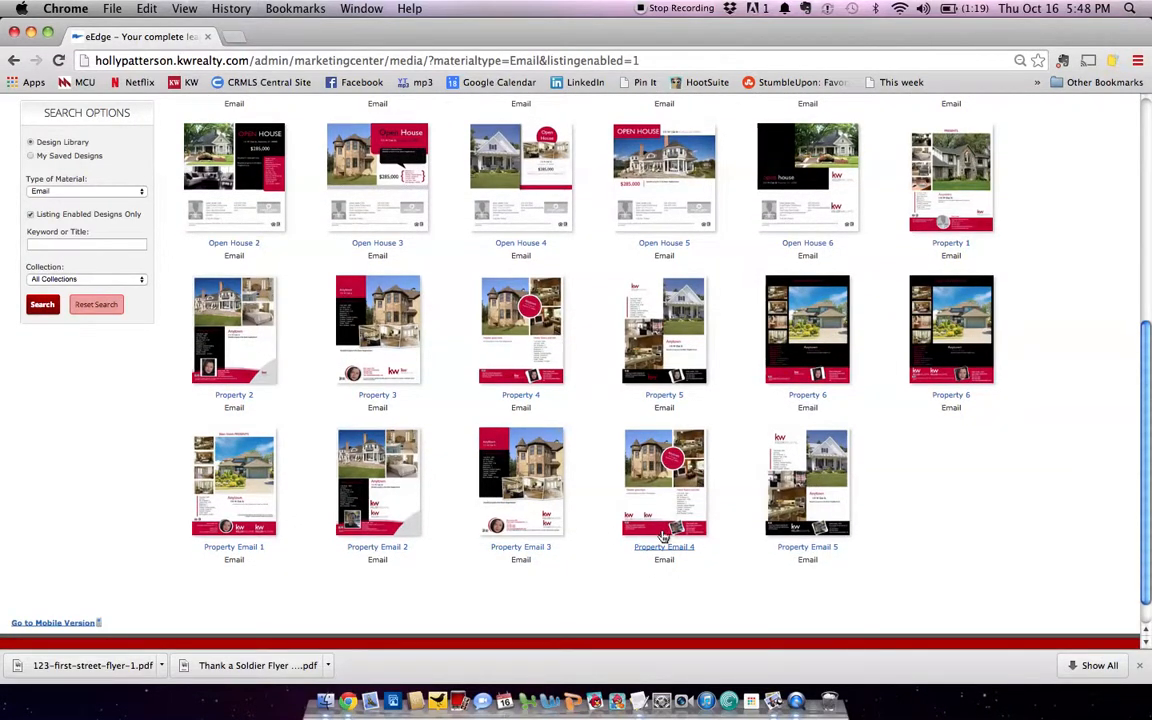
pyautogui.scroll(10, 655, 535)
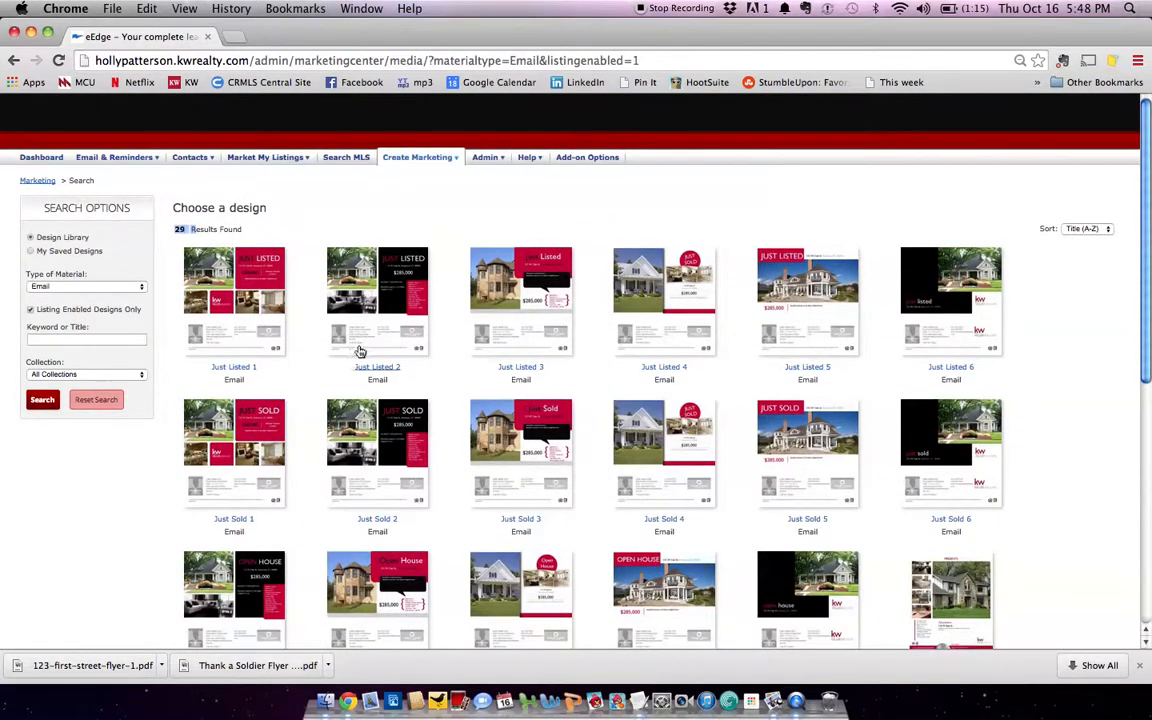
pyautogui.click(240, 268)
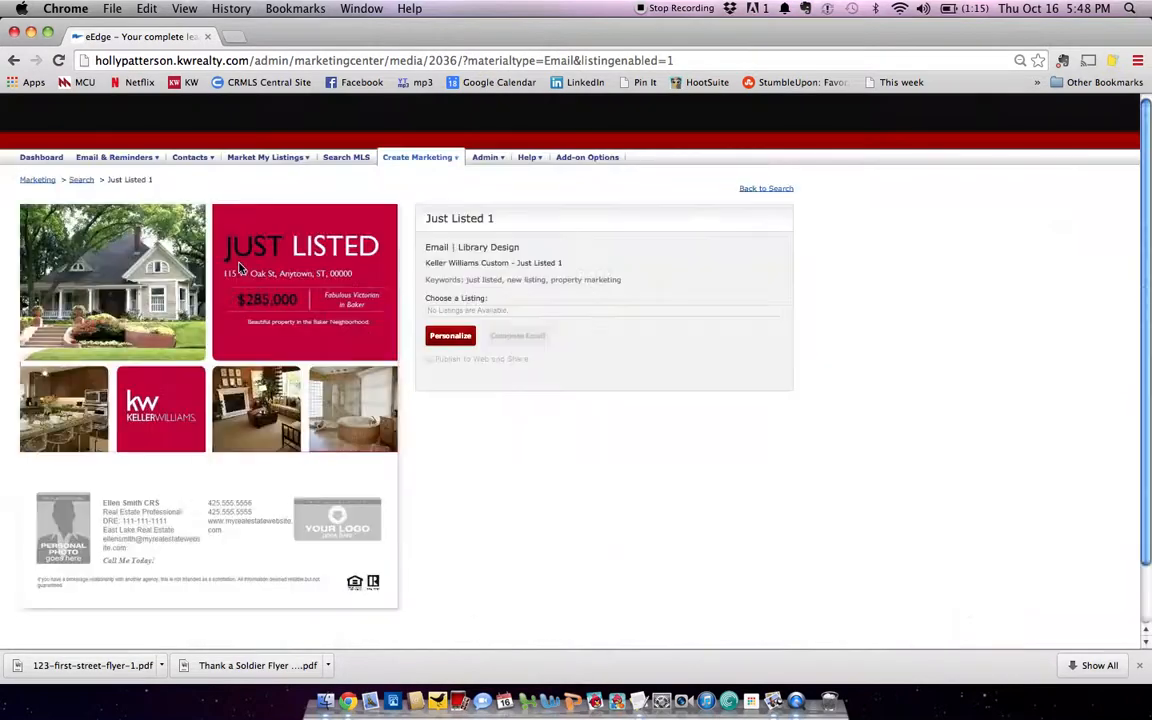
# Personalize the Just Listed 1 email and delete the word "LISTED" from its headline.
pyautogui.click(463, 336)
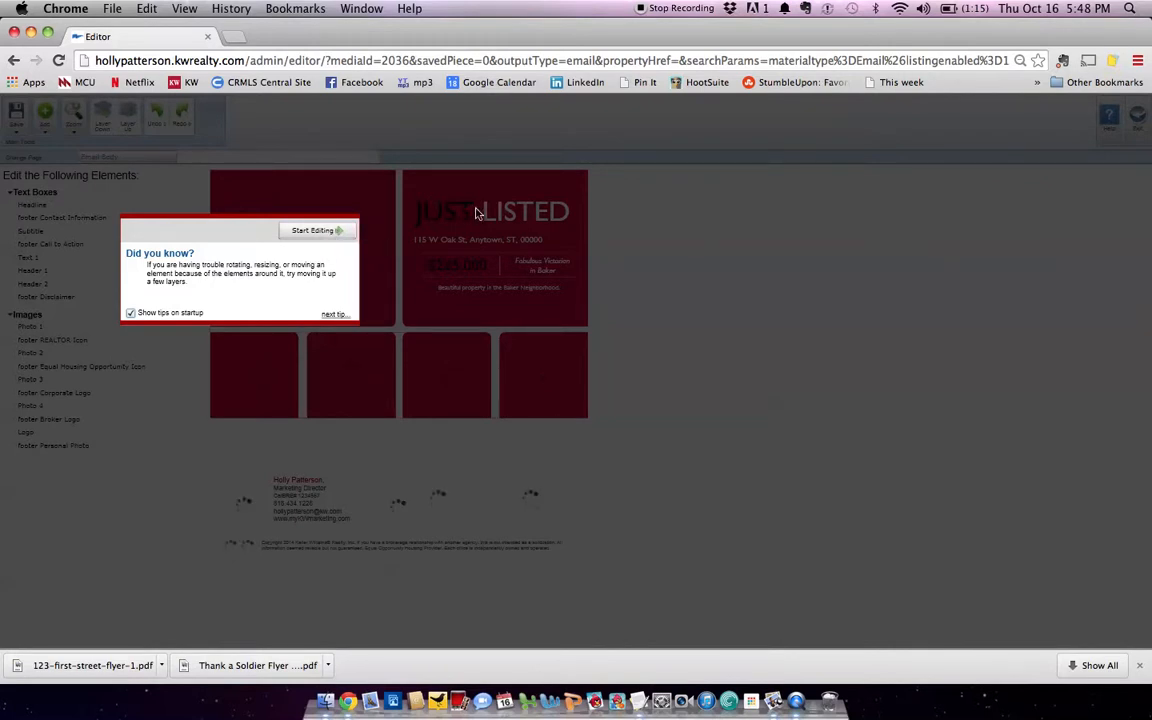
pyautogui.click(313, 230)
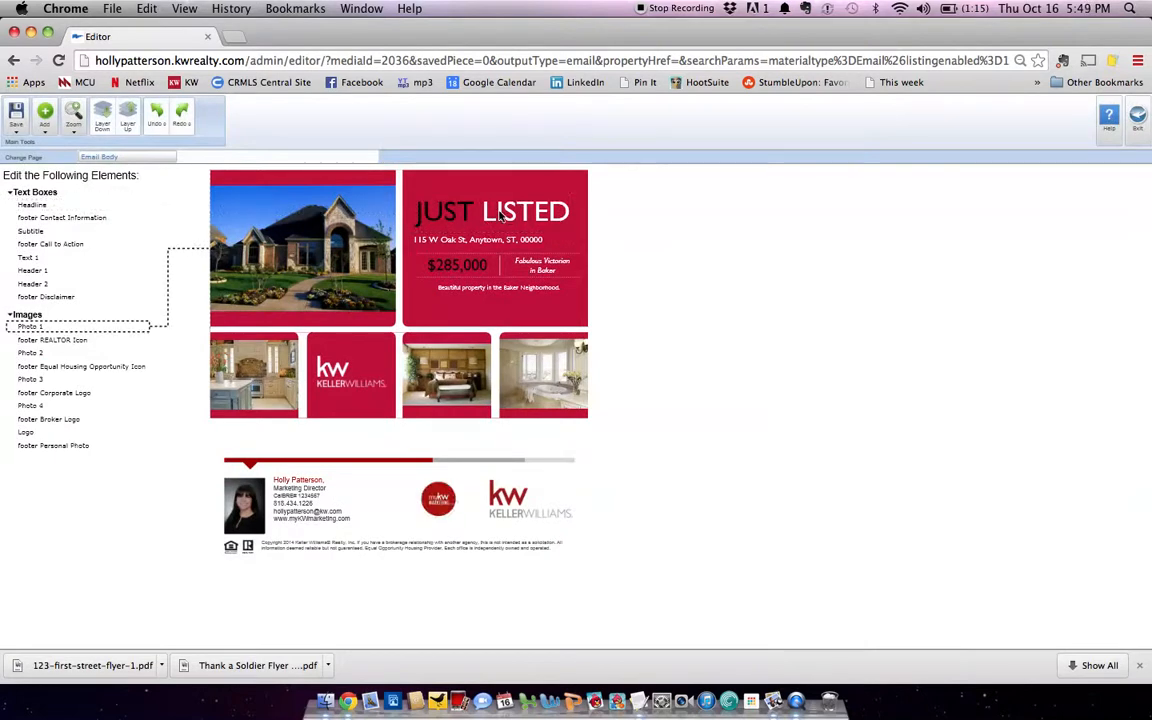
pyautogui.click(505, 216)
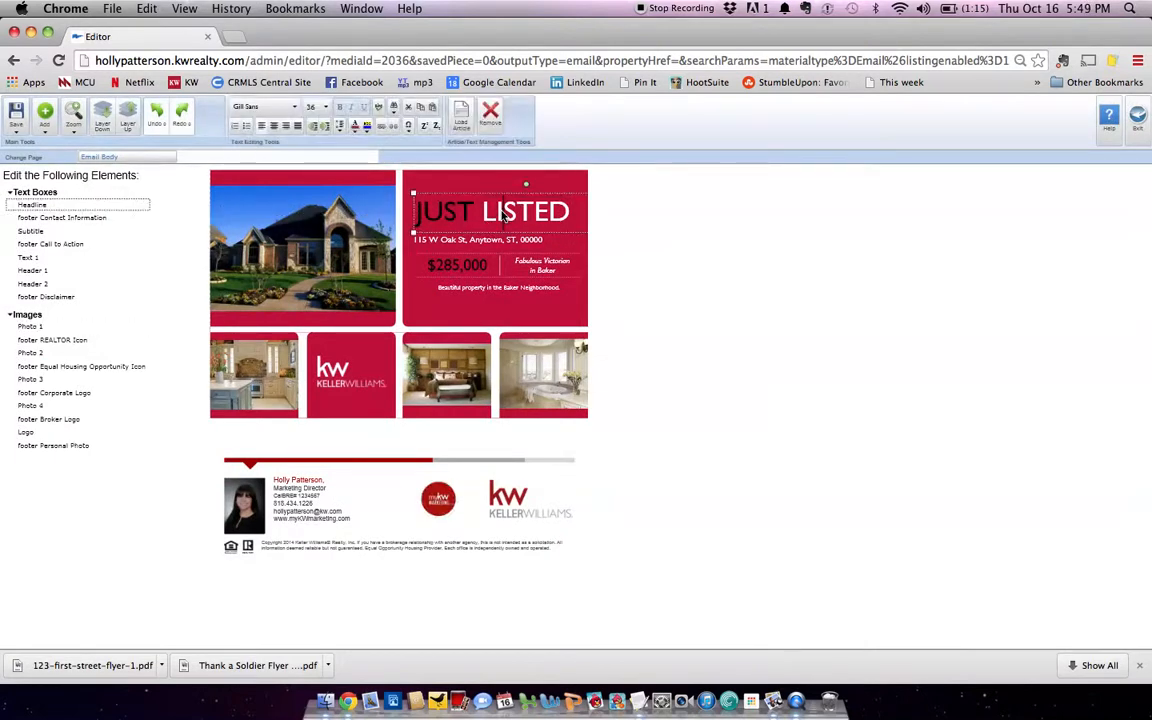
pyautogui.moveTo(505, 216); pyautogui.dragTo(581, 216)
pyautogui.press('BackSpace')
pyautogui.press('BackSpace')
pyautogui.press('BackSpace')
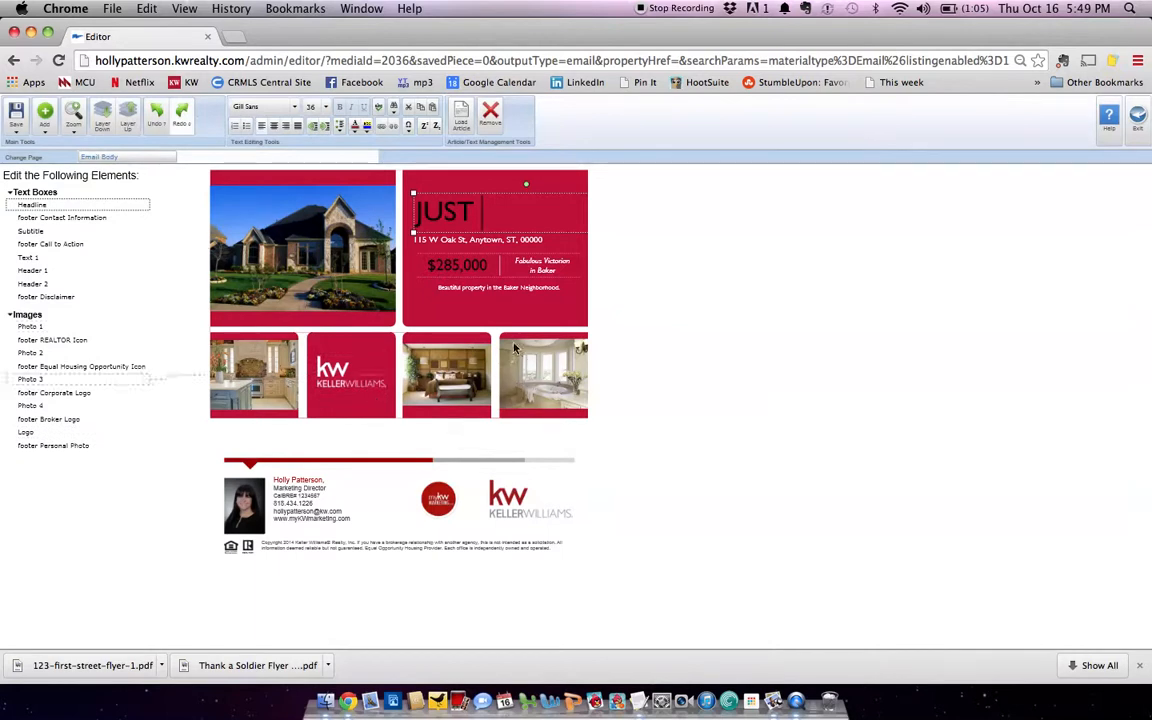
# Exit the Just Listed 1 email editor without saving the headline edit.
pyautogui.press('F2')
pyautogui.press('F3')
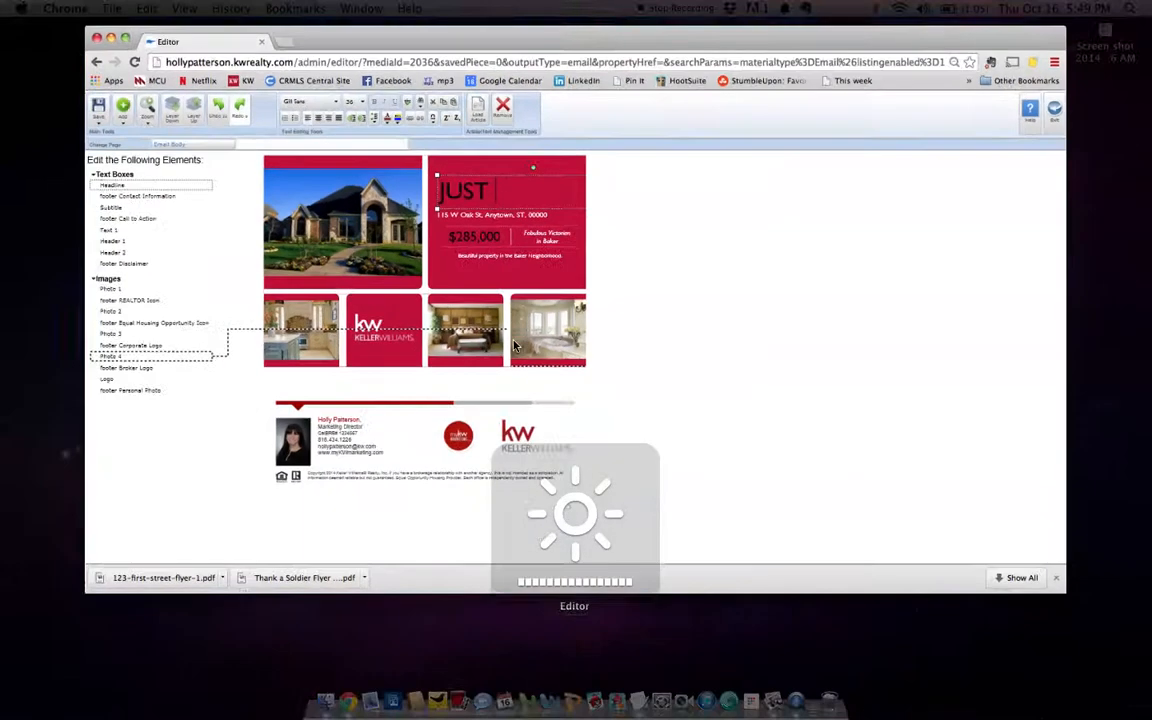
pyautogui.click(689, 226)
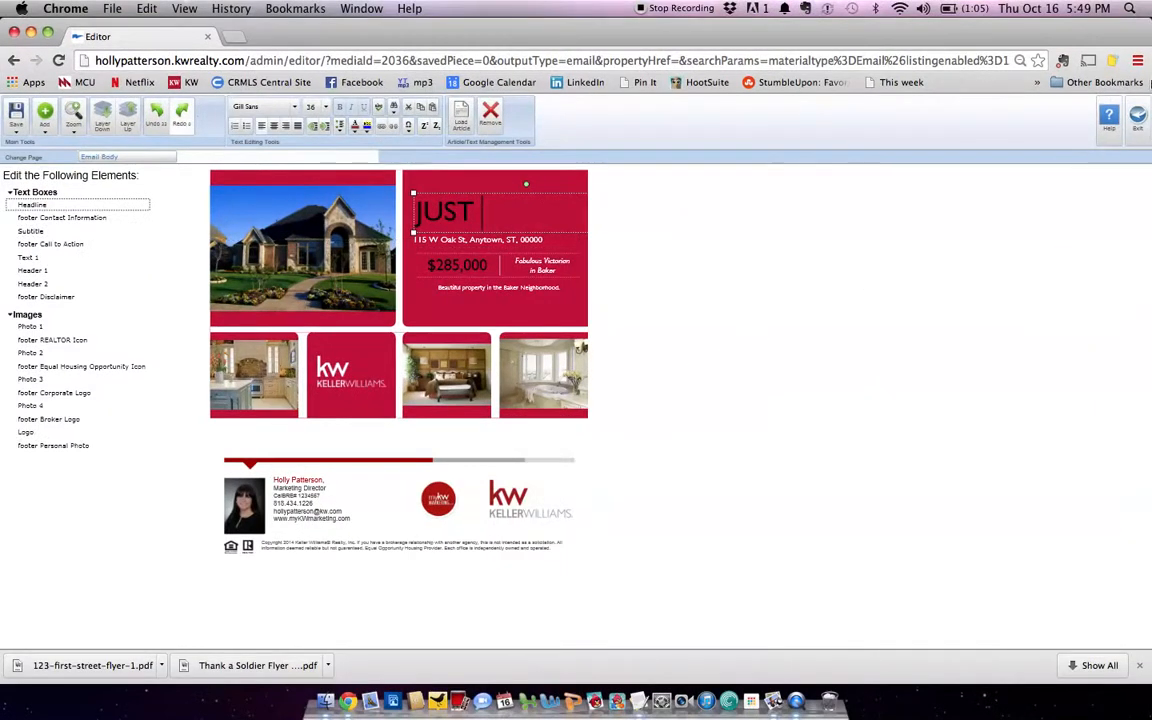
pyautogui.click(1137, 117)
pyautogui.click(535, 447)
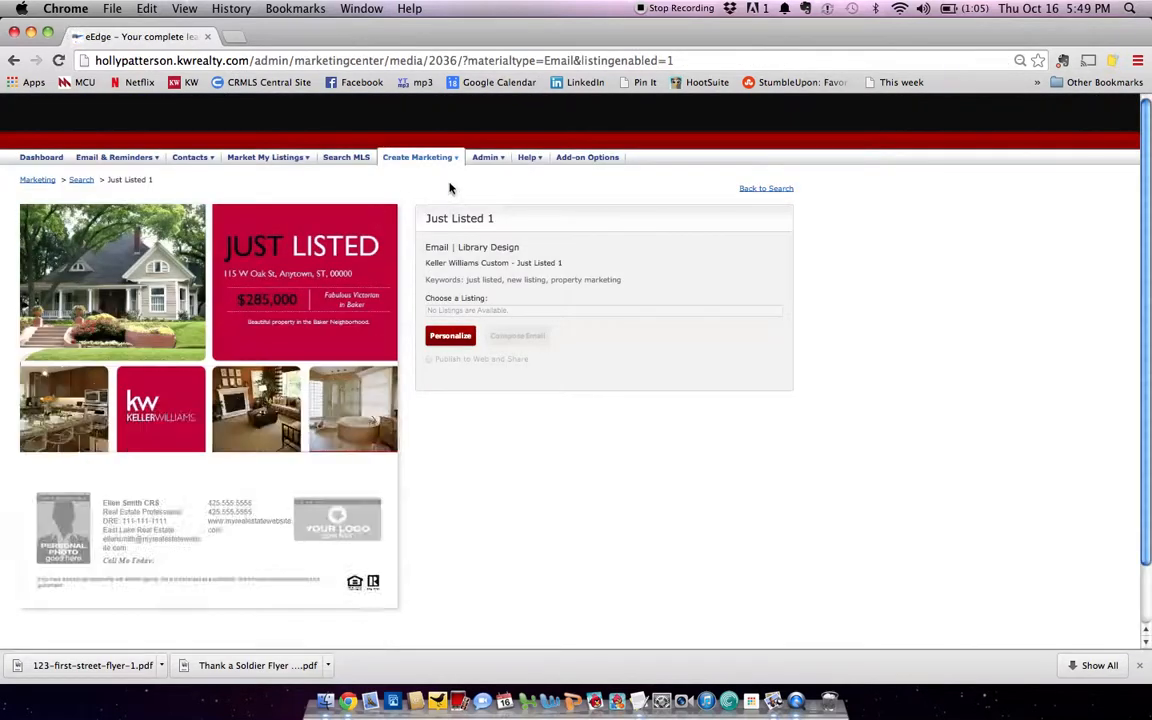
# Filter the saved designs to the Email material type and open the 1-268 design.
pyautogui.moveTo(420, 158)
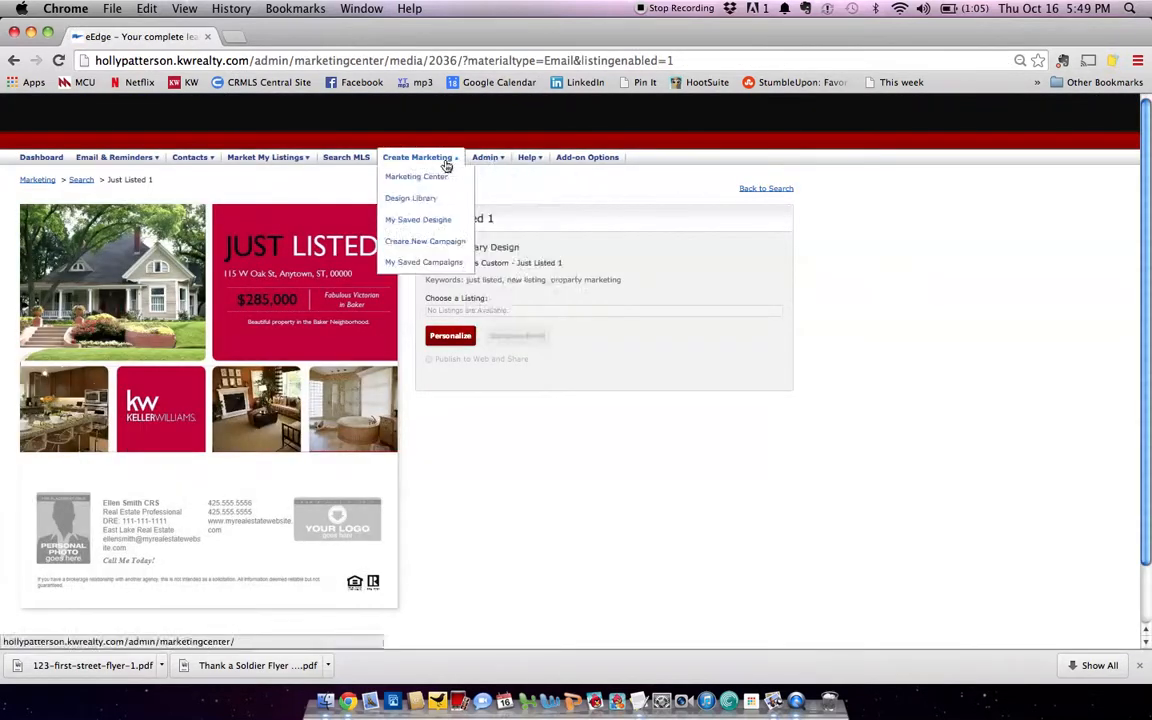
pyautogui.click(426, 219)
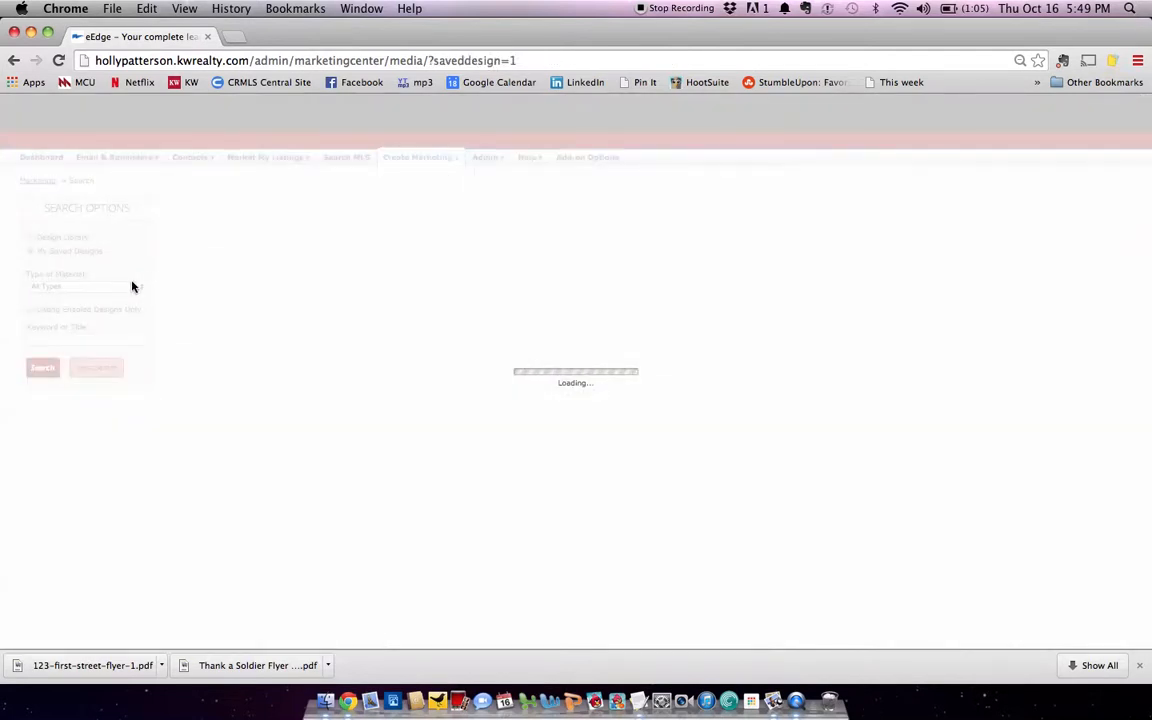
pyautogui.click(102, 288)
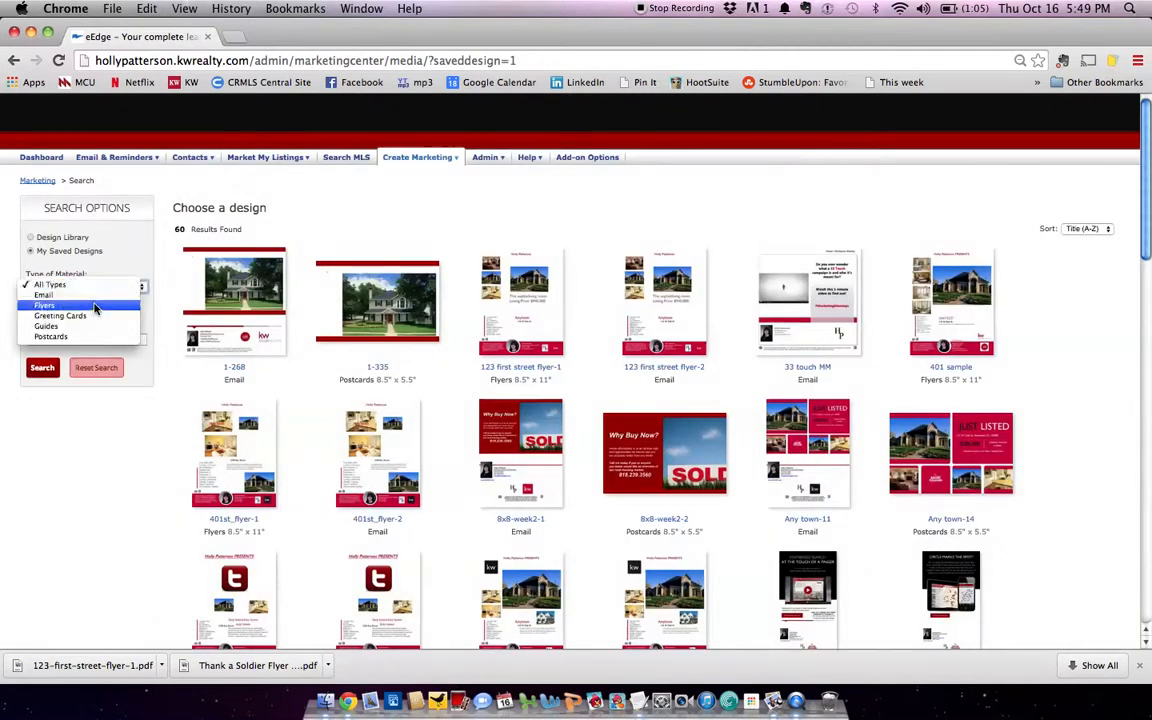
pyautogui.click(92, 297)
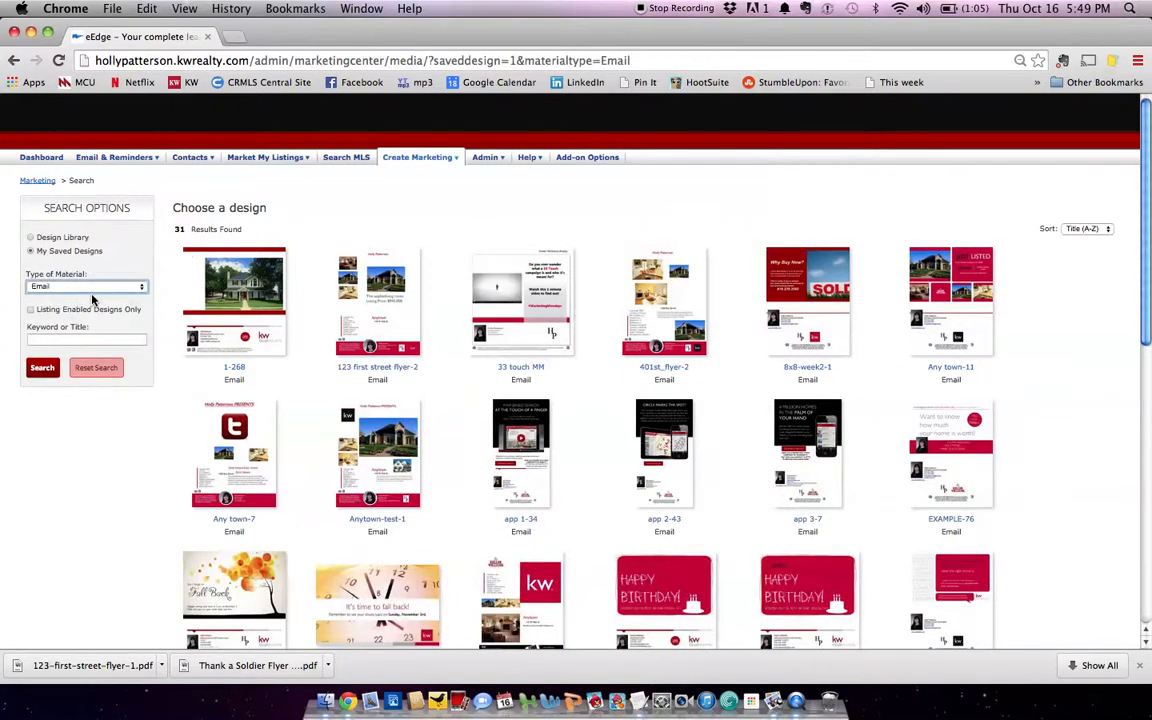
pyautogui.click(204, 298)
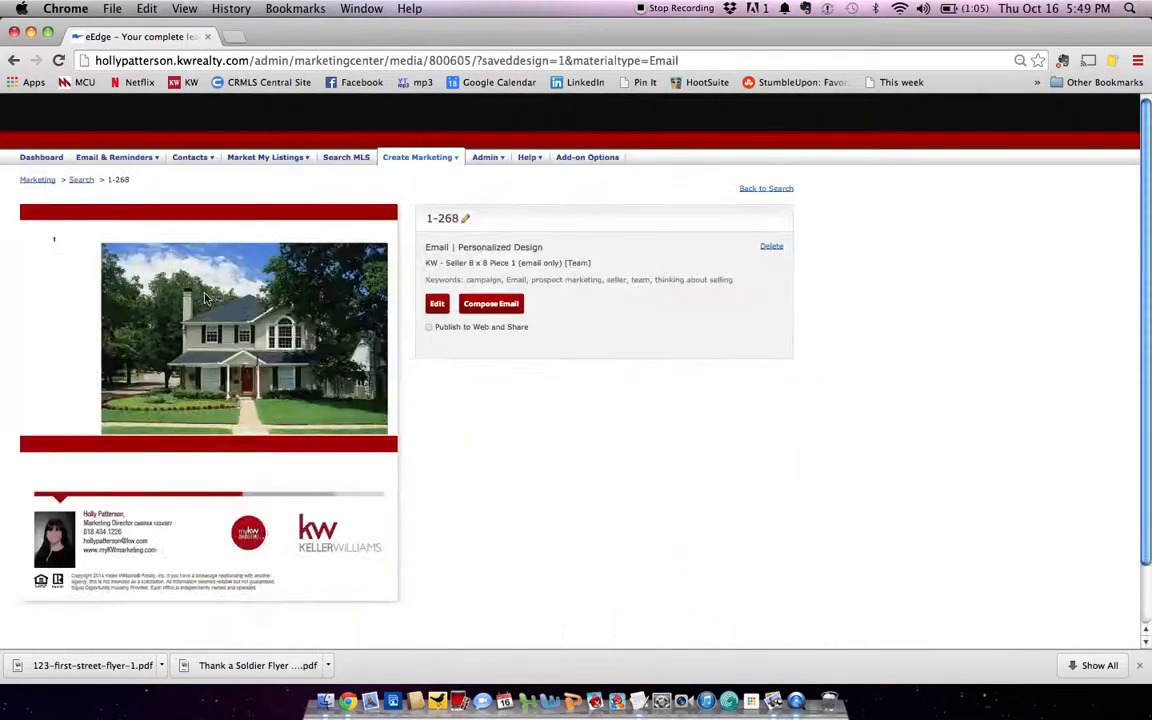
# Start composing an email from the 1-268 design and look over its body down to the contact footer.
pyautogui.click(492, 309)
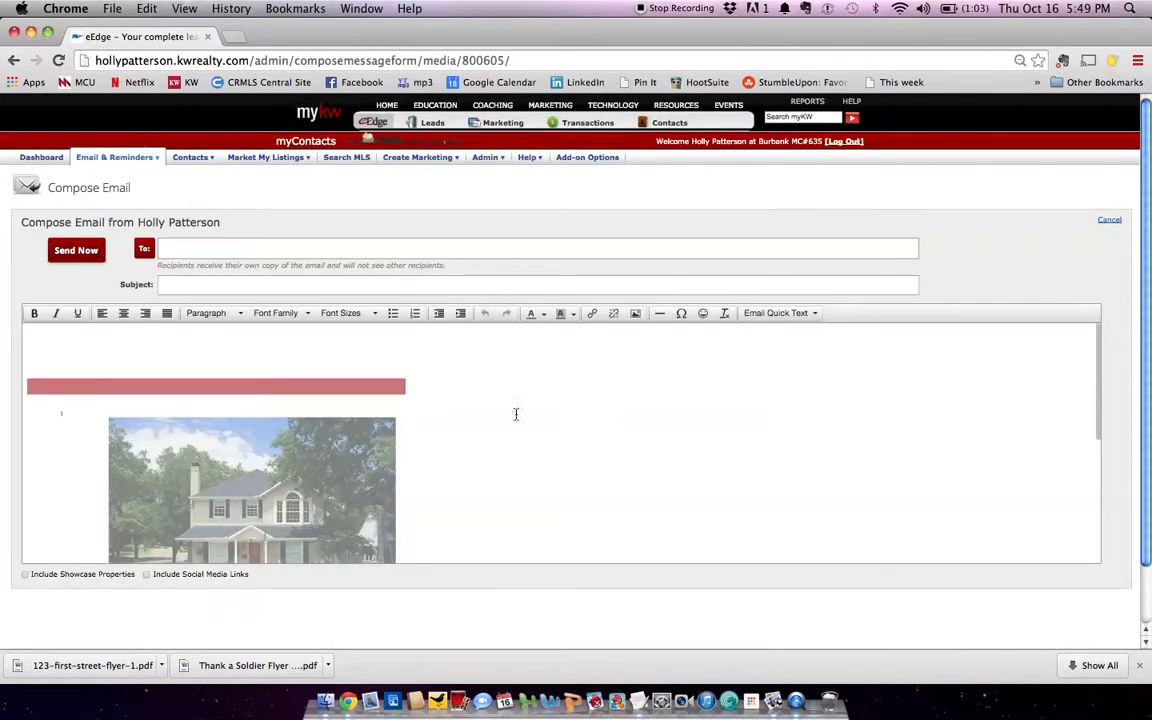
pyautogui.scroll(-5, 573, 396)
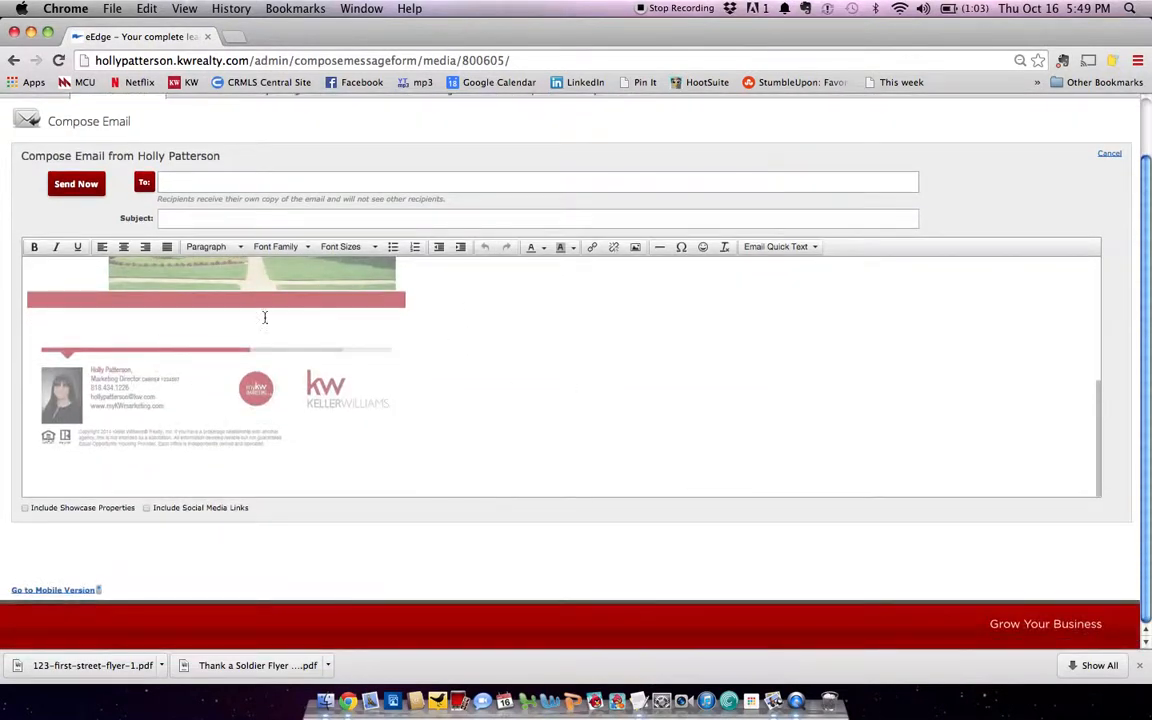
pyautogui.rightClick(369, 351)
pyautogui.click(429, 301)
pyautogui.doubleClick(429, 303)
pyautogui.click(433, 340)
pyautogui.scroll(10, 432, 339)
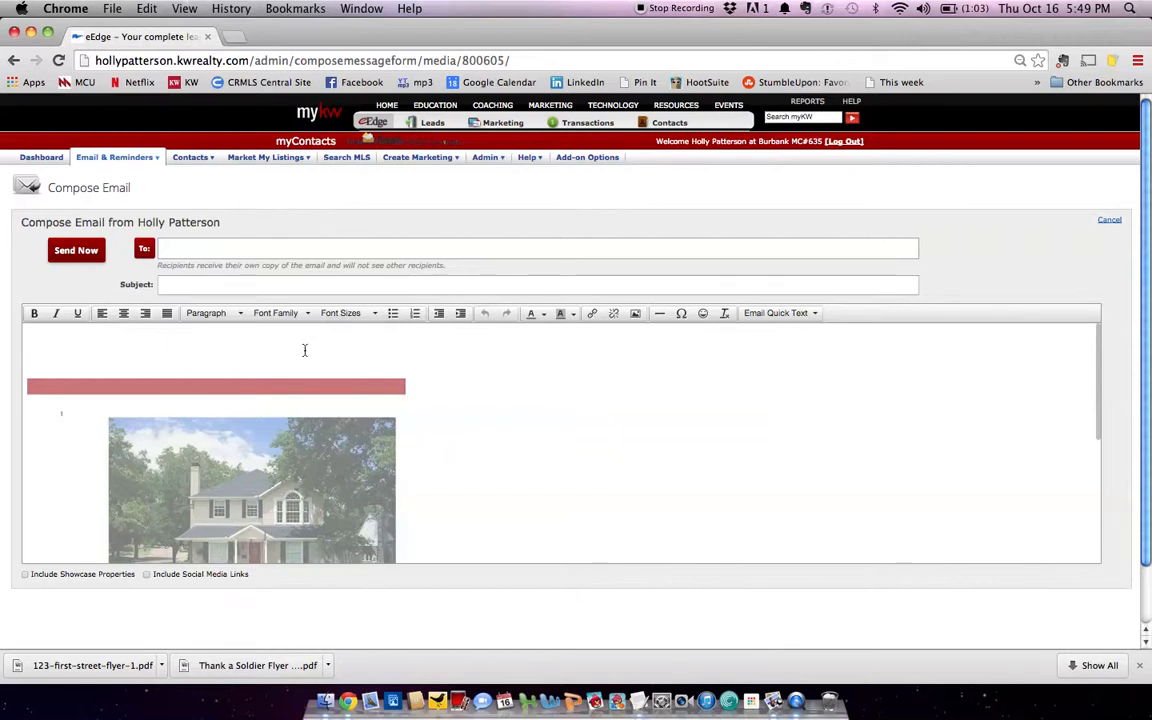
# Open the contact picker for the email's recipients and choose the Buyers group as the filter.
pyautogui.click(186, 248)
pyautogui.click(146, 249)
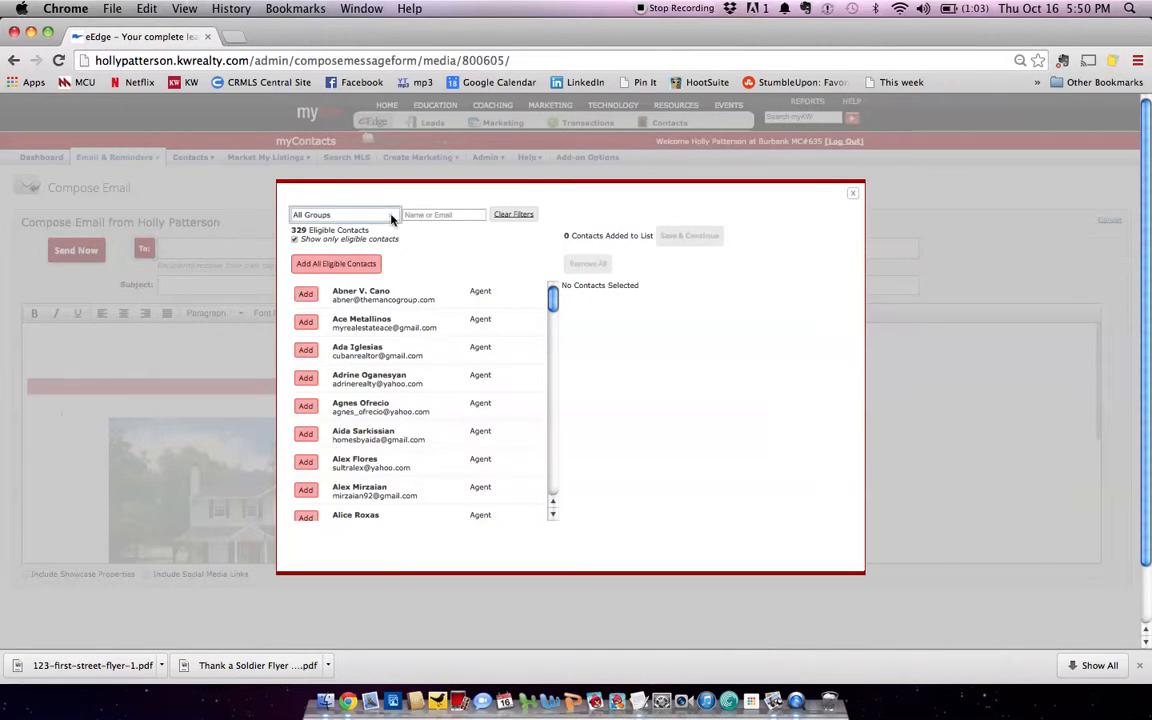
pyautogui.click(363, 216)
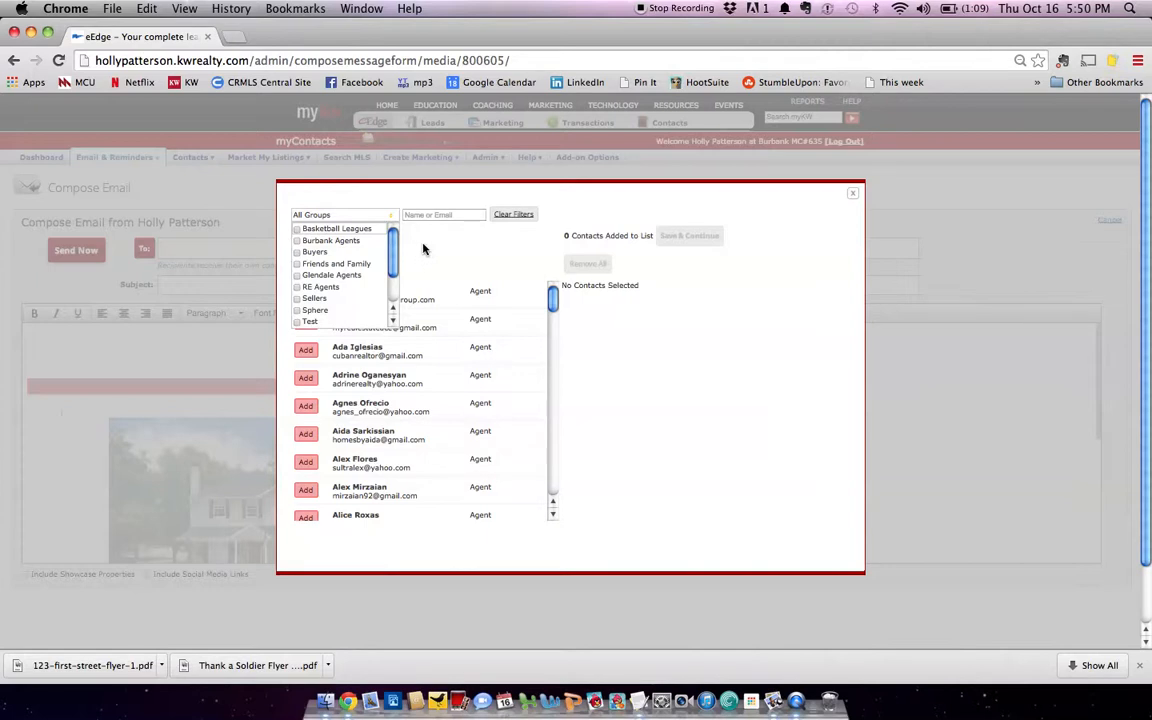
pyautogui.click(297, 255)
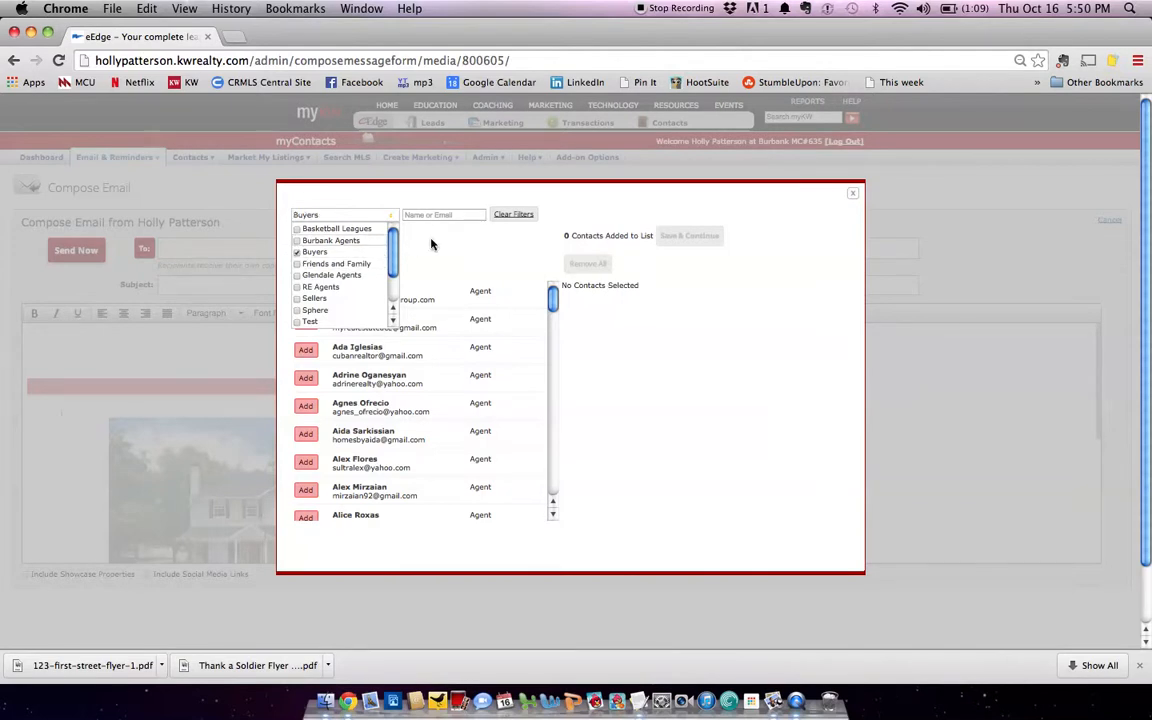
# Apply the Buyers group filter and add all of its eligible contacts to the email's recipient list.
pyautogui.click(432, 244)
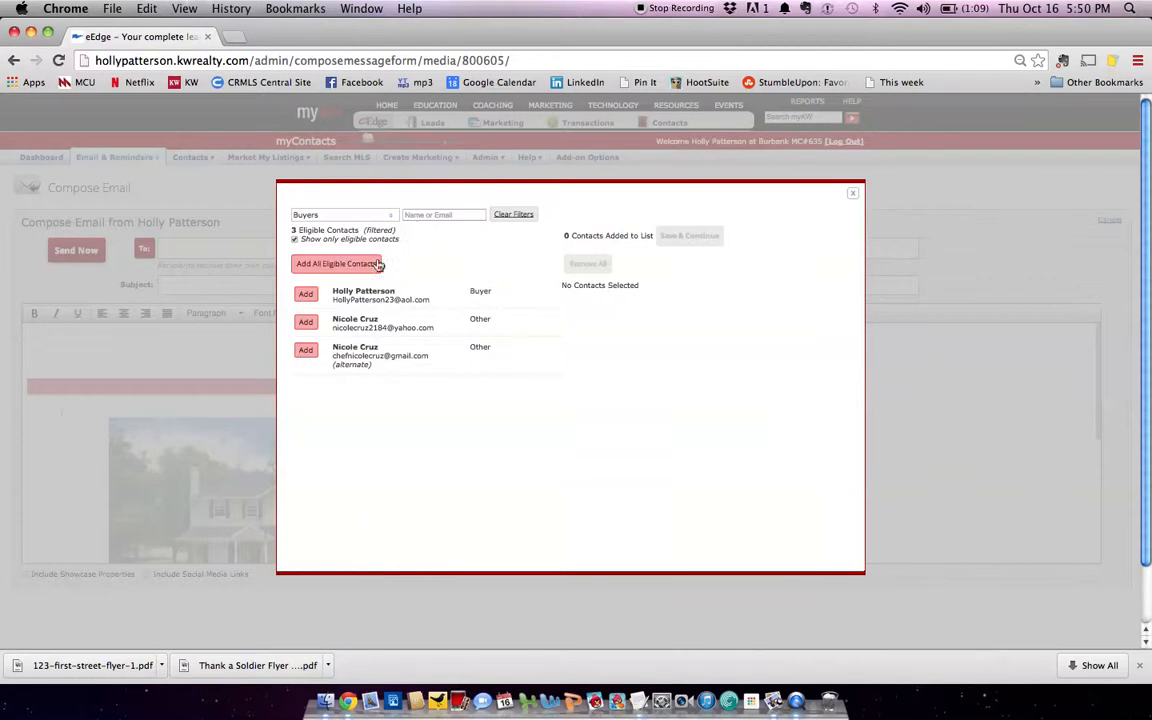
pyautogui.click(309, 322)
pyautogui.click(306, 294)
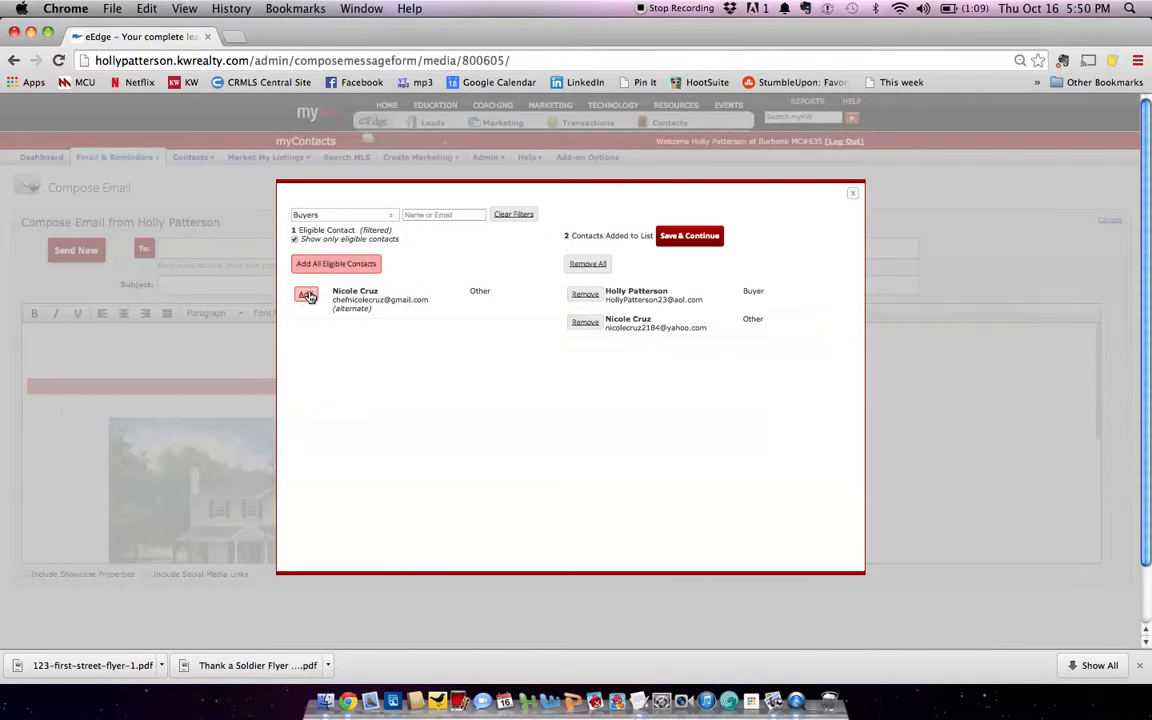
pyautogui.click(335, 265)
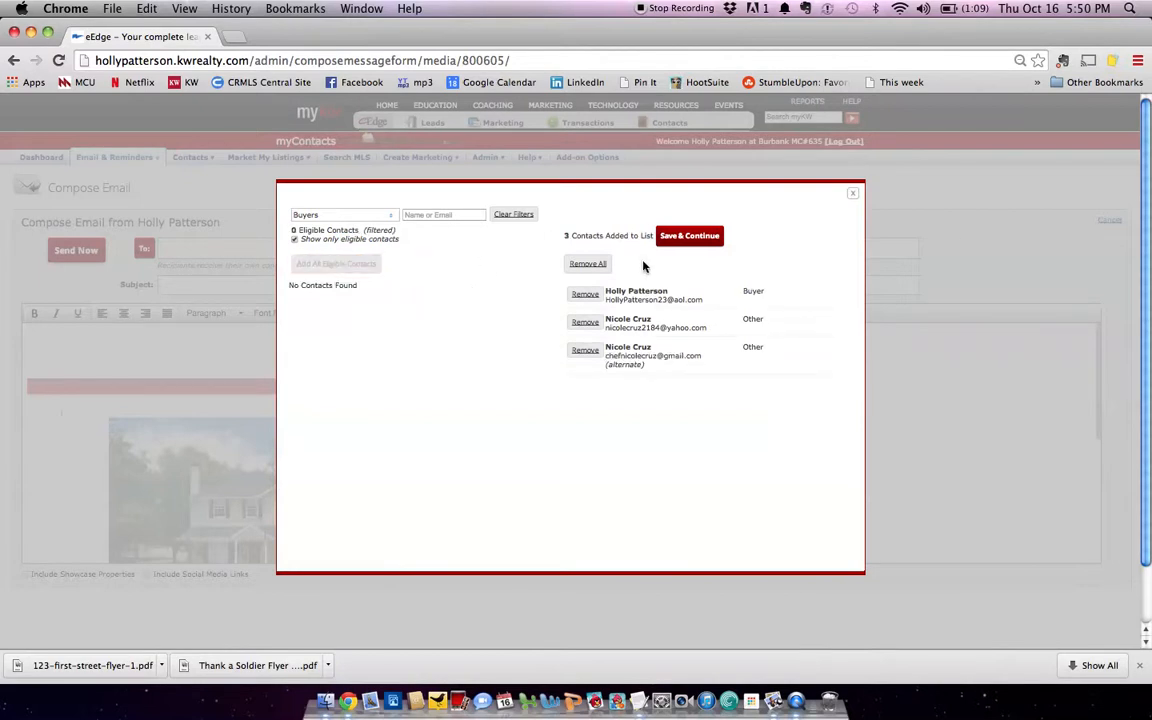
# Clear the recipient list, add only the contact categorized as Buyer, and save the recipient selection.
pyautogui.click(598, 265)
pyautogui.click(308, 297)
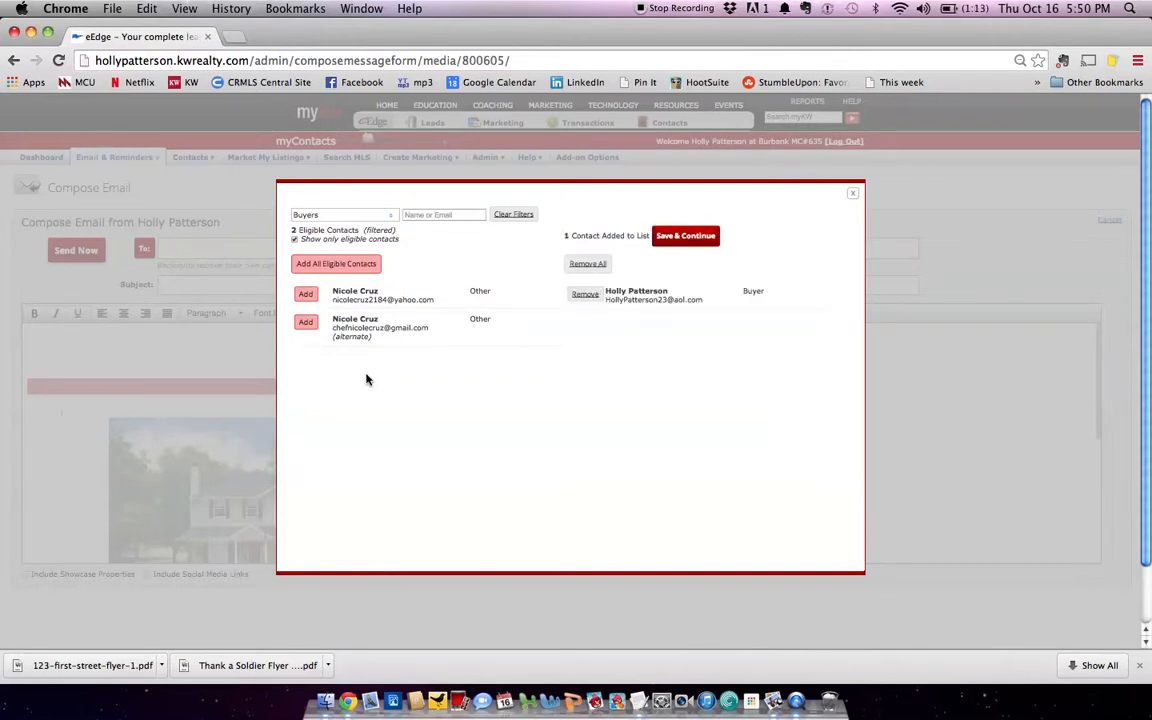
pyautogui.click(700, 245)
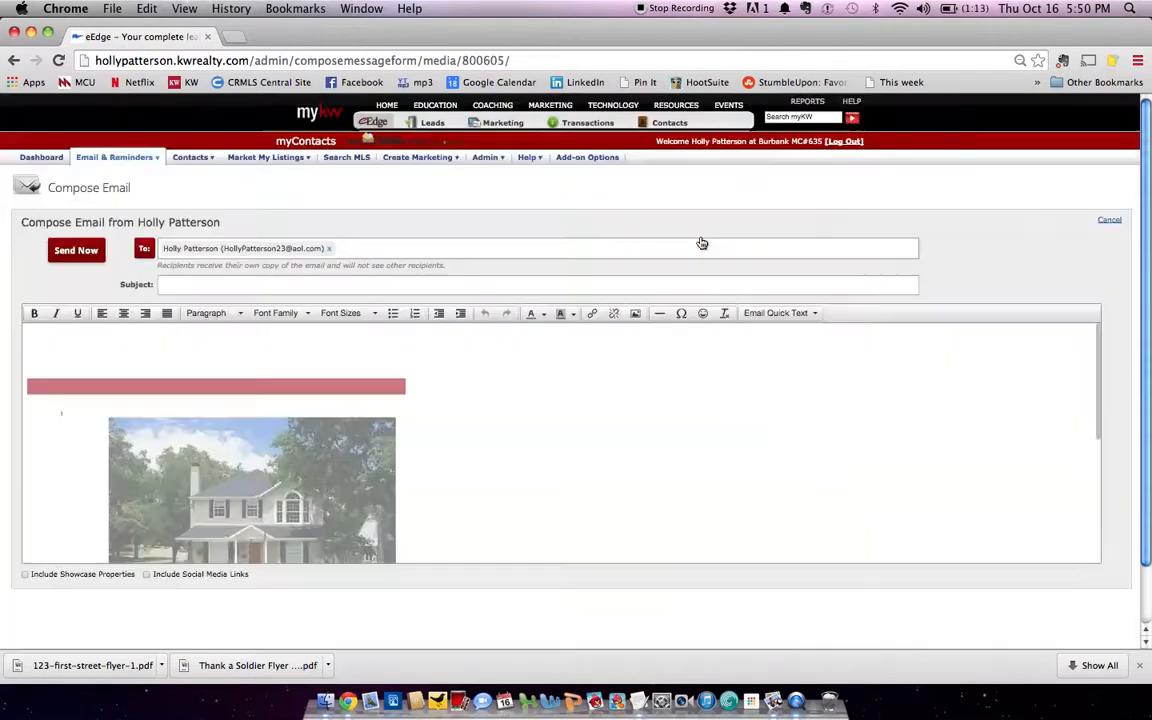
# Set the subject to "OPEN HOUSE THIS SAT. You are Invited!" and insert the filler text "fjhdfkhkjhfskdfkejhdfksj" above the design.
pyautogui.click(309, 284)
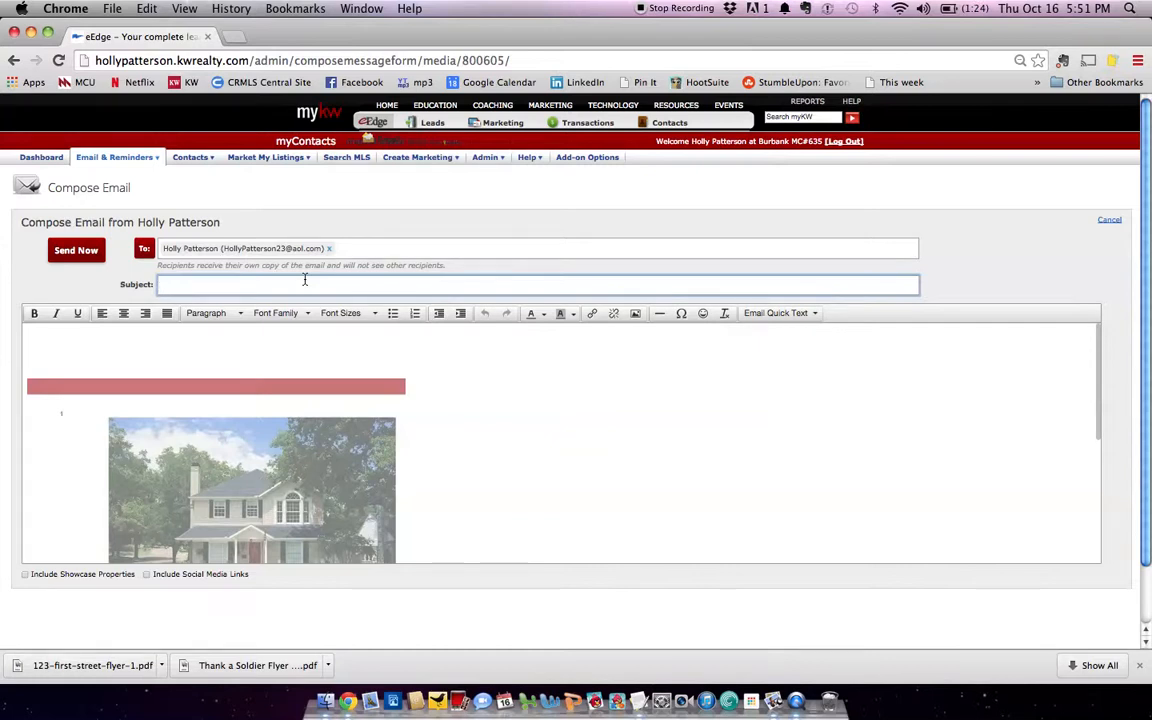
pyautogui.write('OPEN HOUSE THIS SAT.  You are')
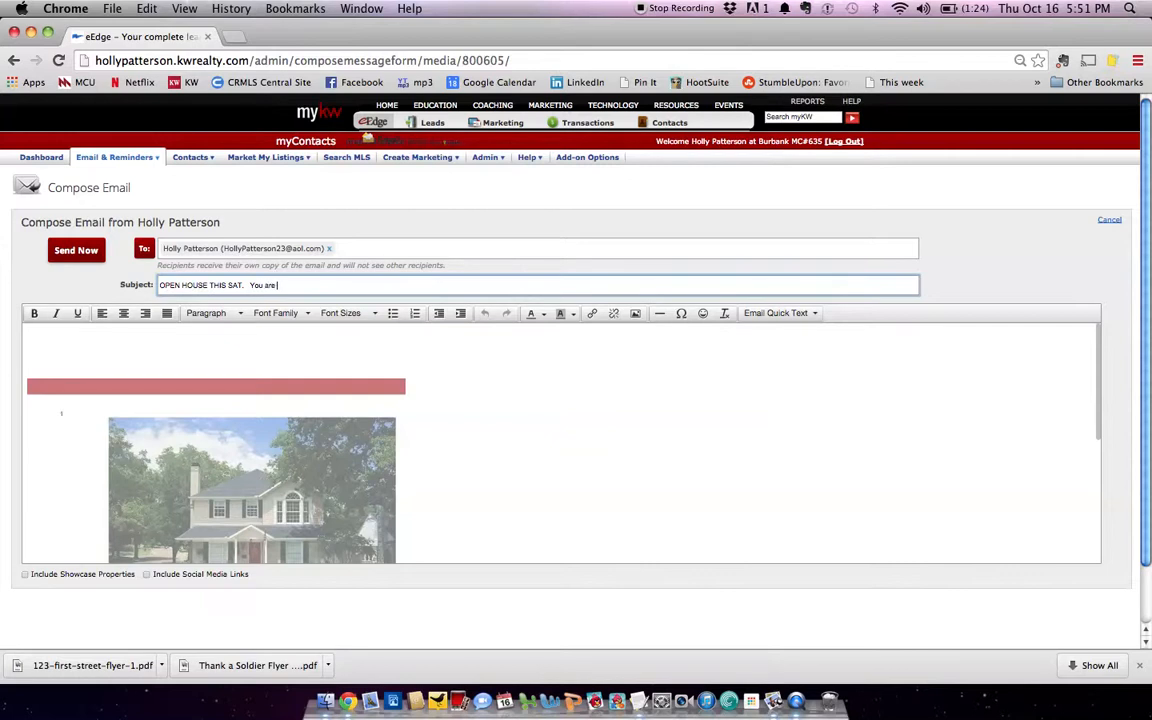
pyautogui.write(' Invited!')
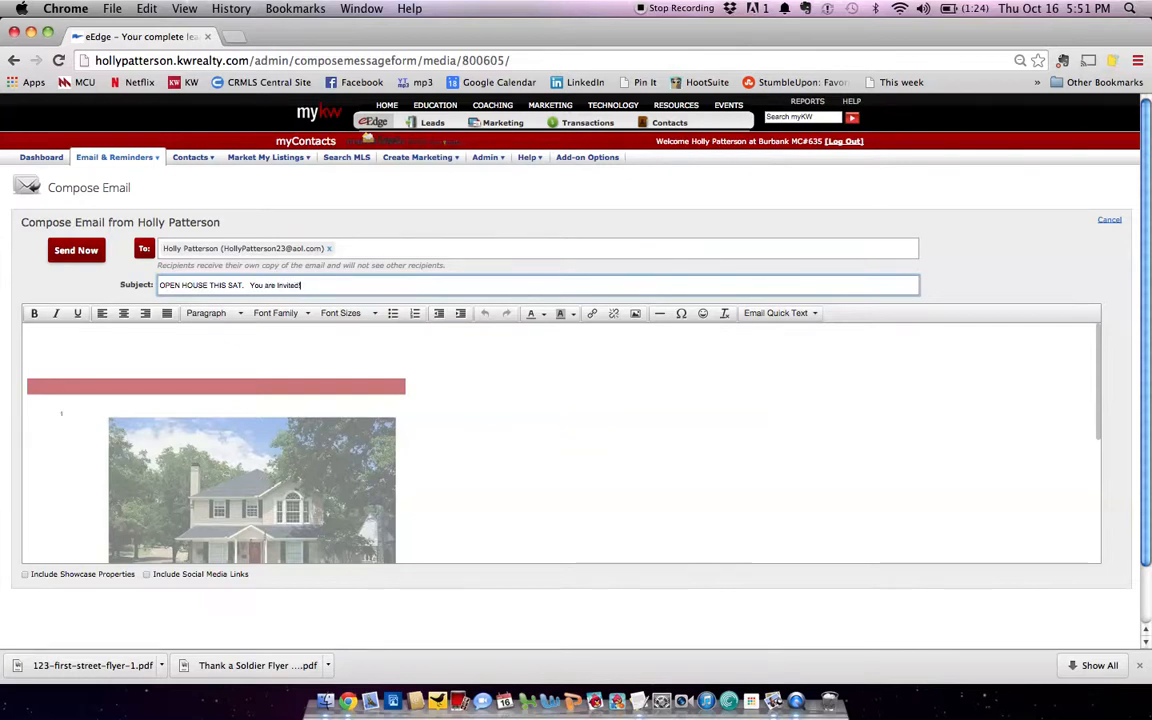
pyautogui.click(153, 356)
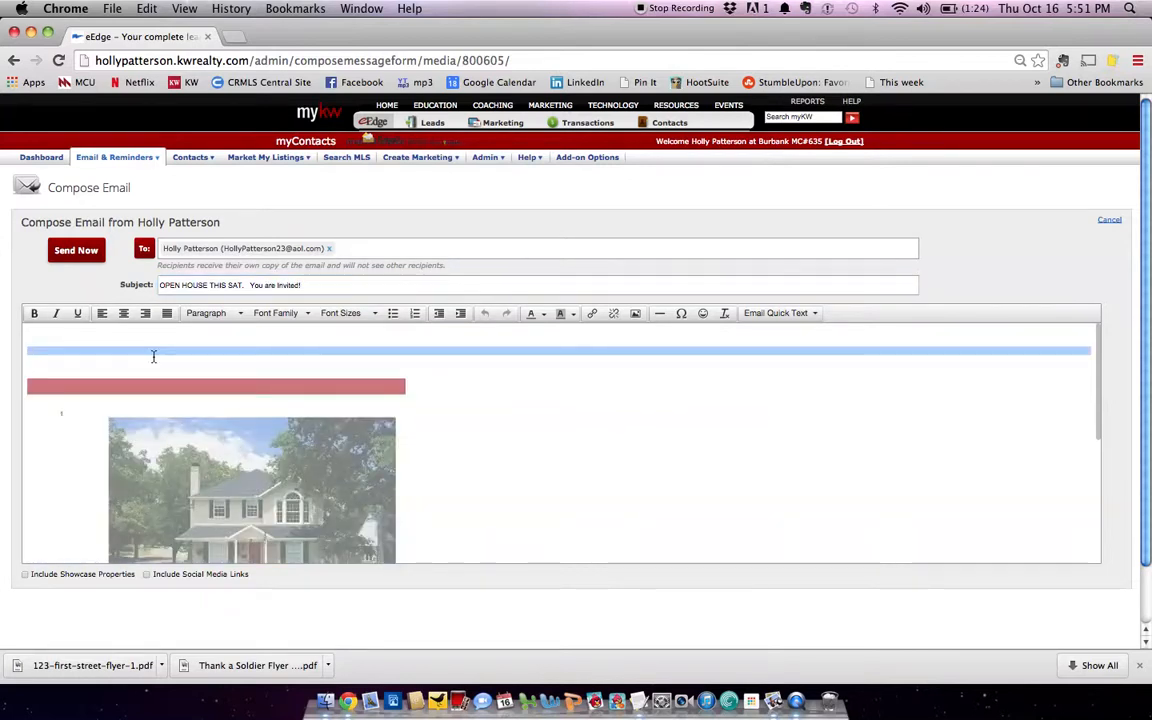
pyautogui.write('fjhdfkhkjhfskdfkejhdfksj')
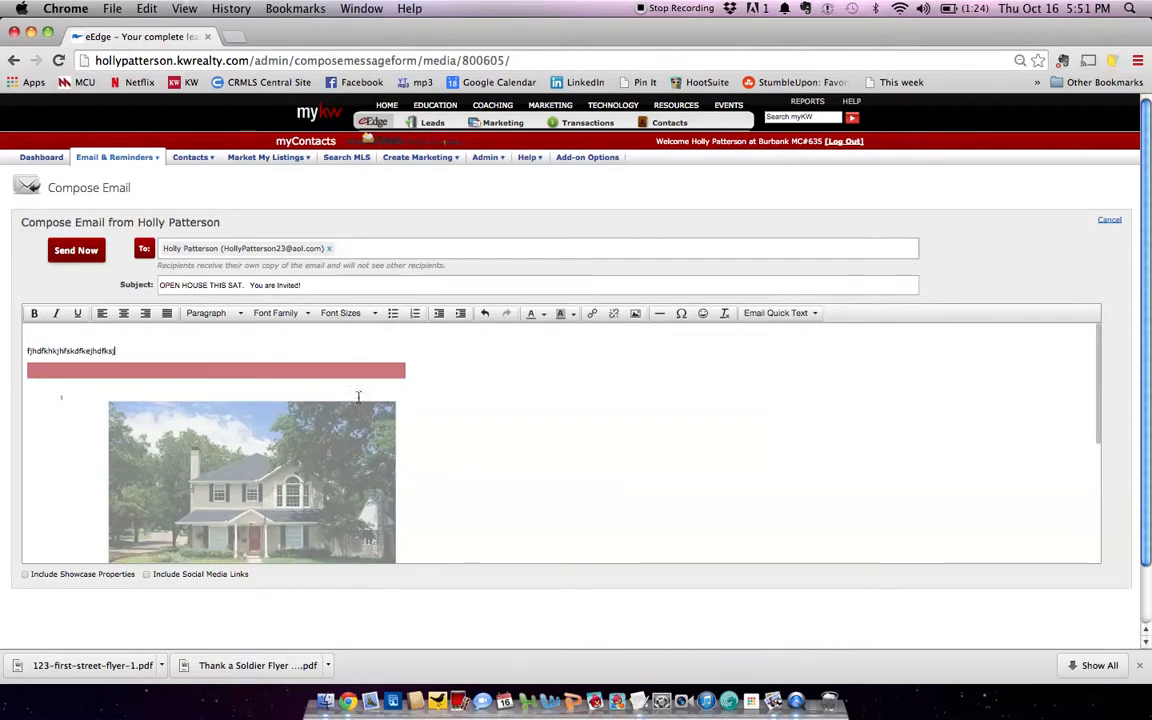
# Include both showcase properties and social media links in the email.
pyautogui.scroll(-5, 435, 457)
pyautogui.scroll(-3, 141, 543)
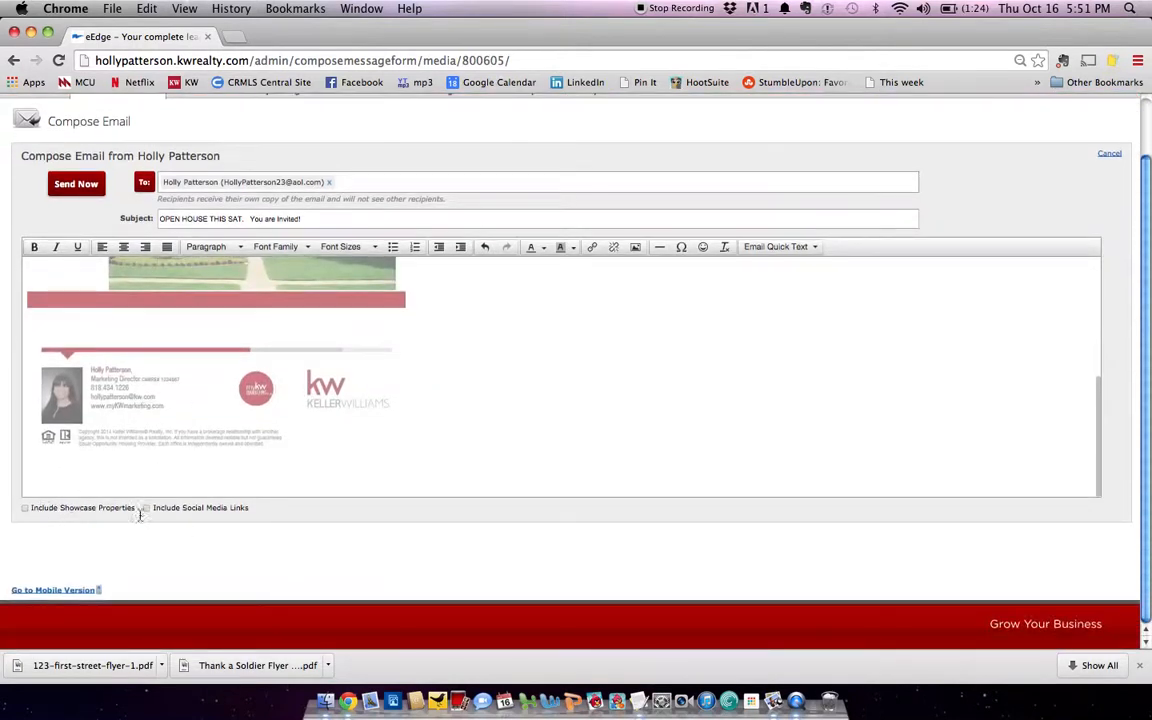
pyautogui.click(26, 510)
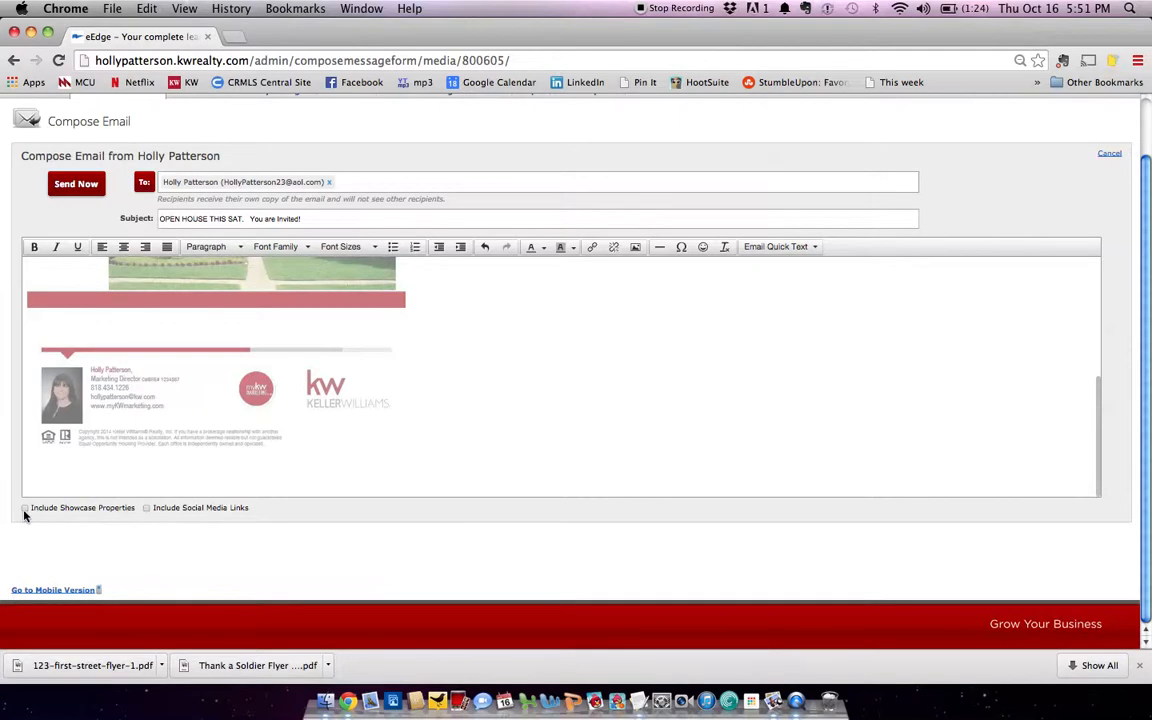
pyautogui.click(146, 509)
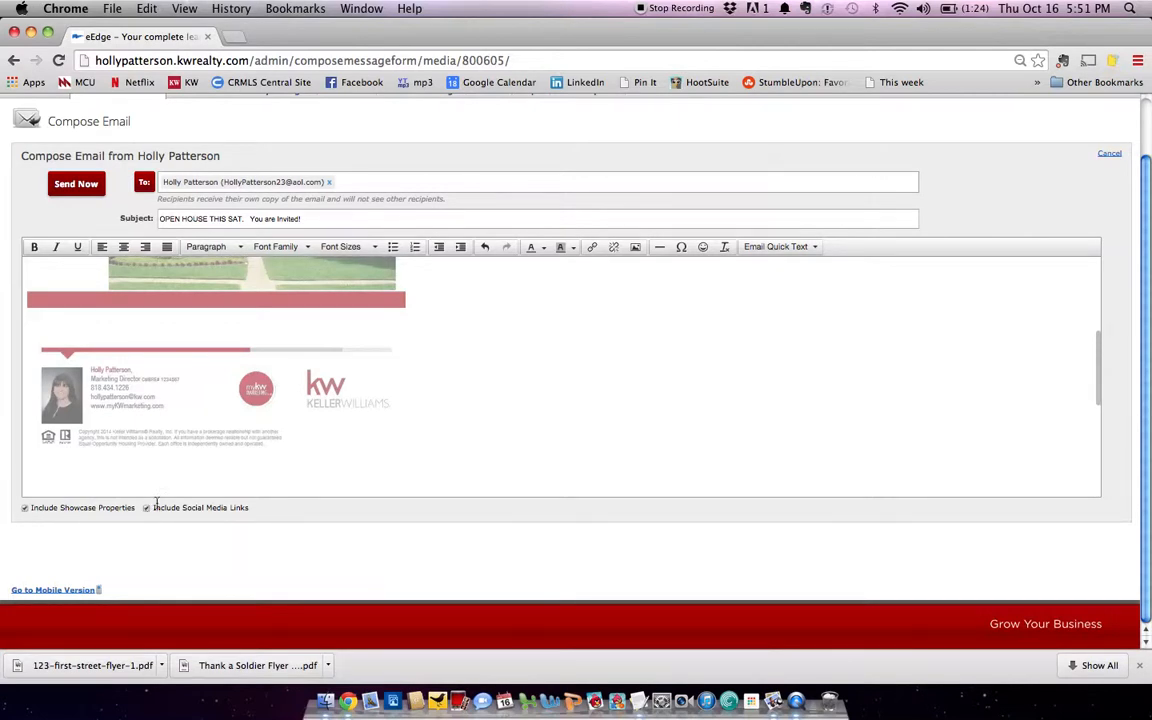
# Review the showcase property and social media sections below the contact footer, and send the open house email.
pyautogui.scroll(-5, 232, 458)
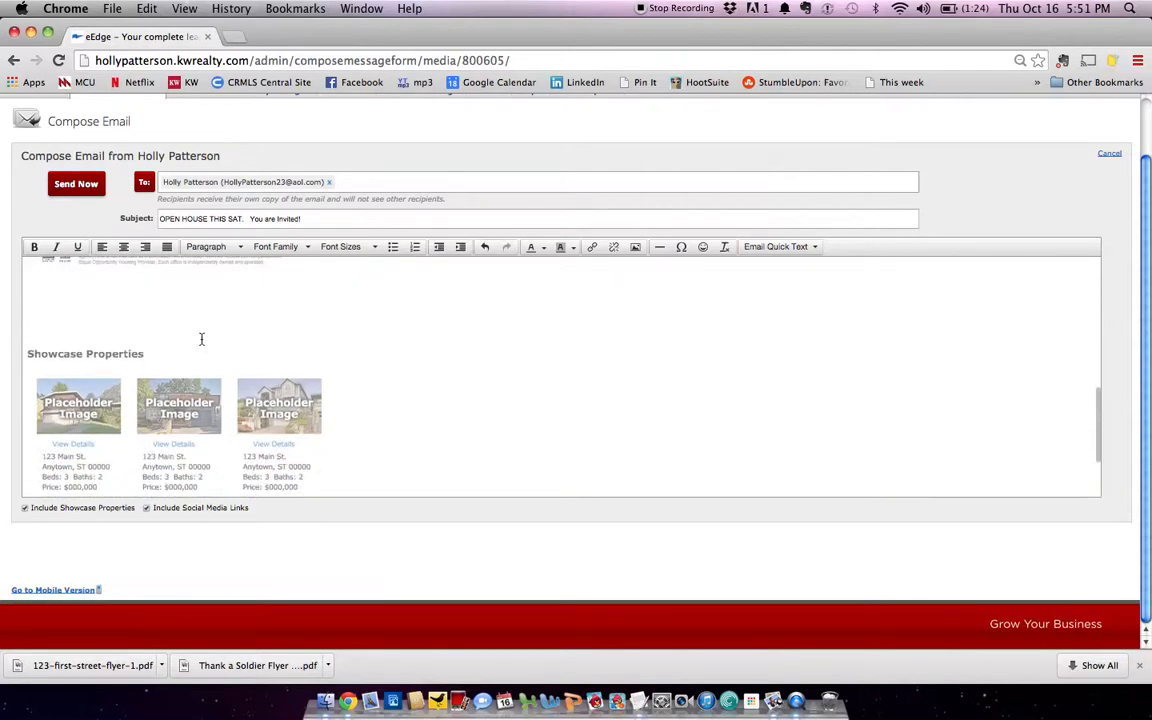
pyautogui.scroll(-1, 178, 405)
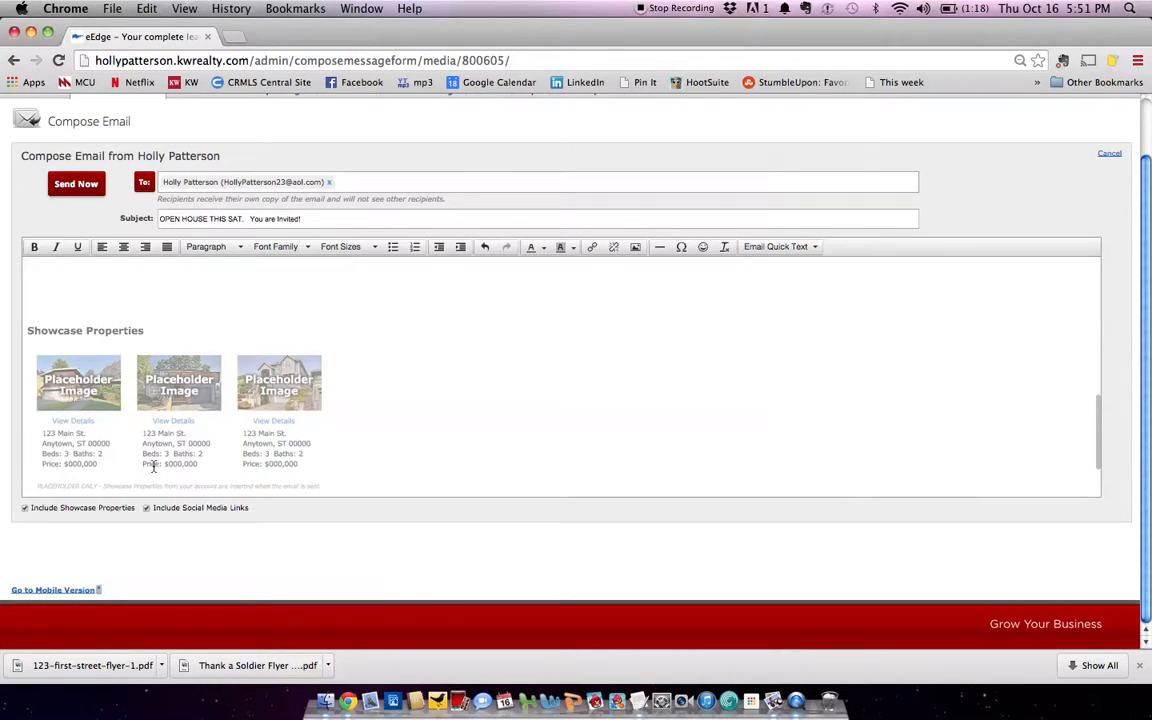
pyautogui.scroll(-2, 227, 435)
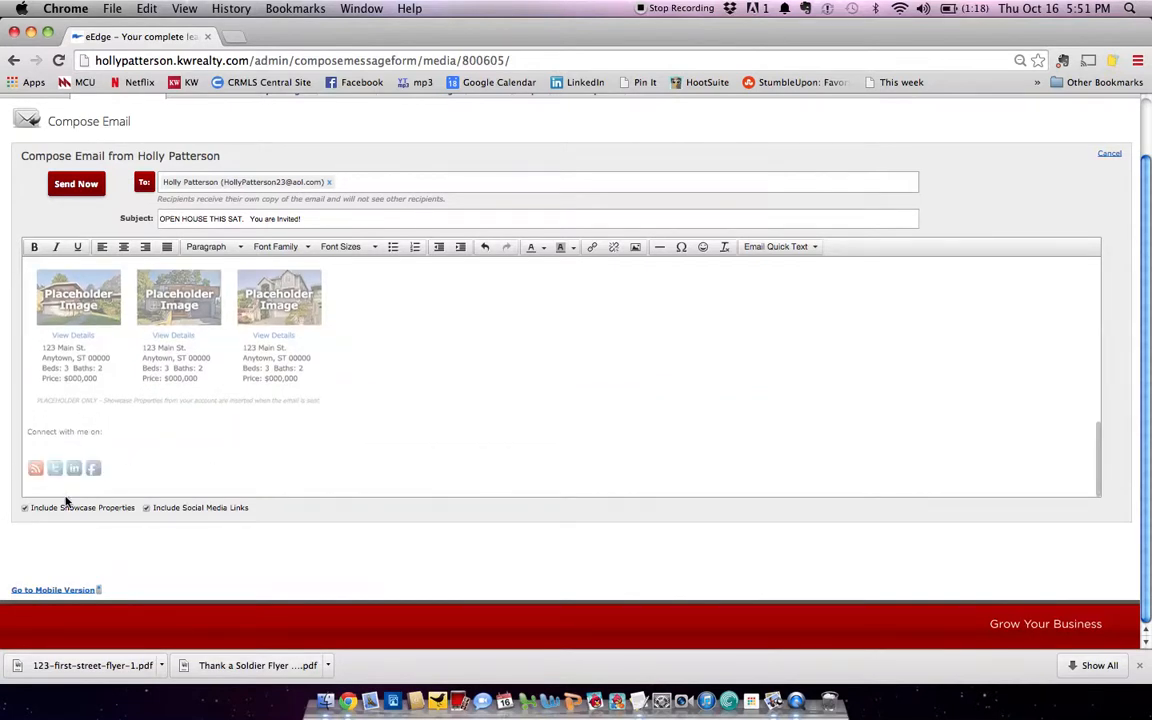
pyautogui.tripleClick(105, 431)
pyautogui.click(133, 438)
pyautogui.scroll(15, 133, 438)
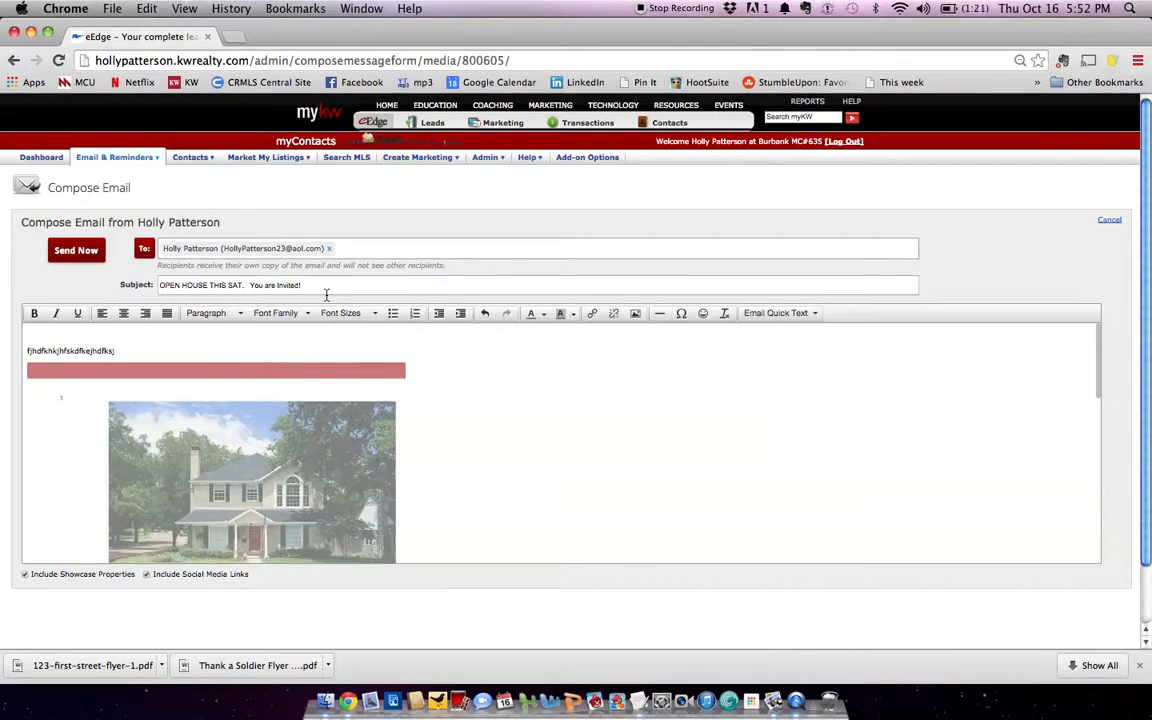
pyautogui.click(85, 251)
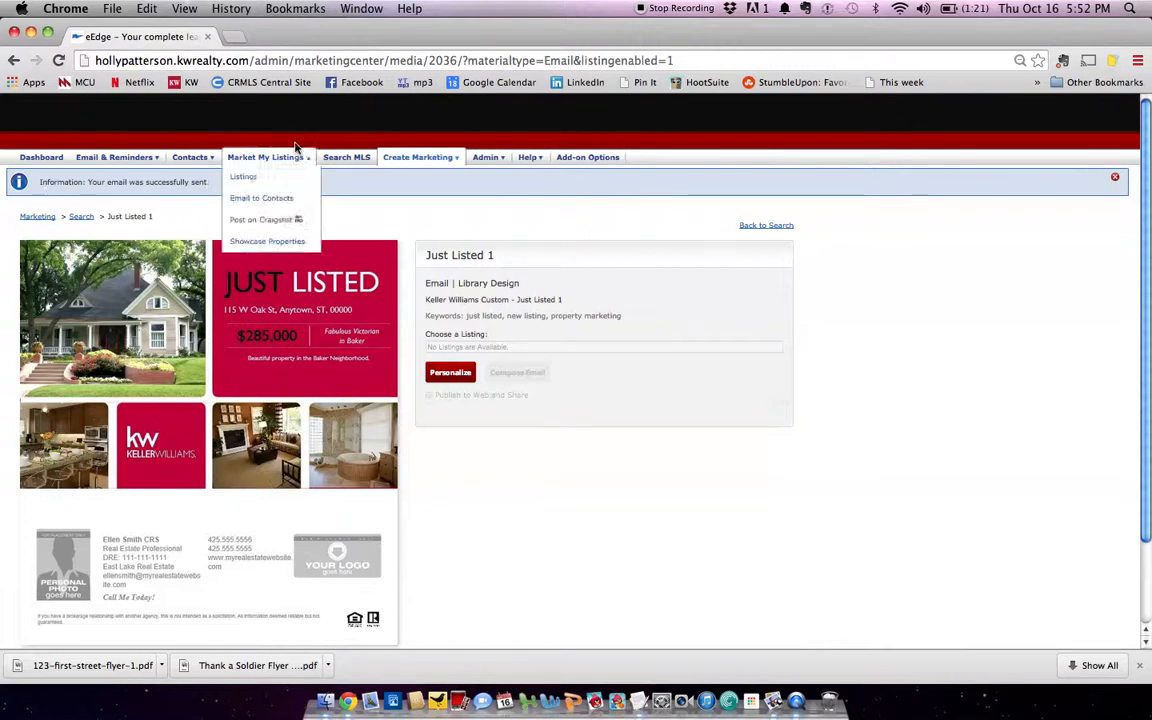
# Browse the Email Marketing designs in the Marketing Center and open the Fall Back design with the autumn tree.
pyautogui.click(419, 158)
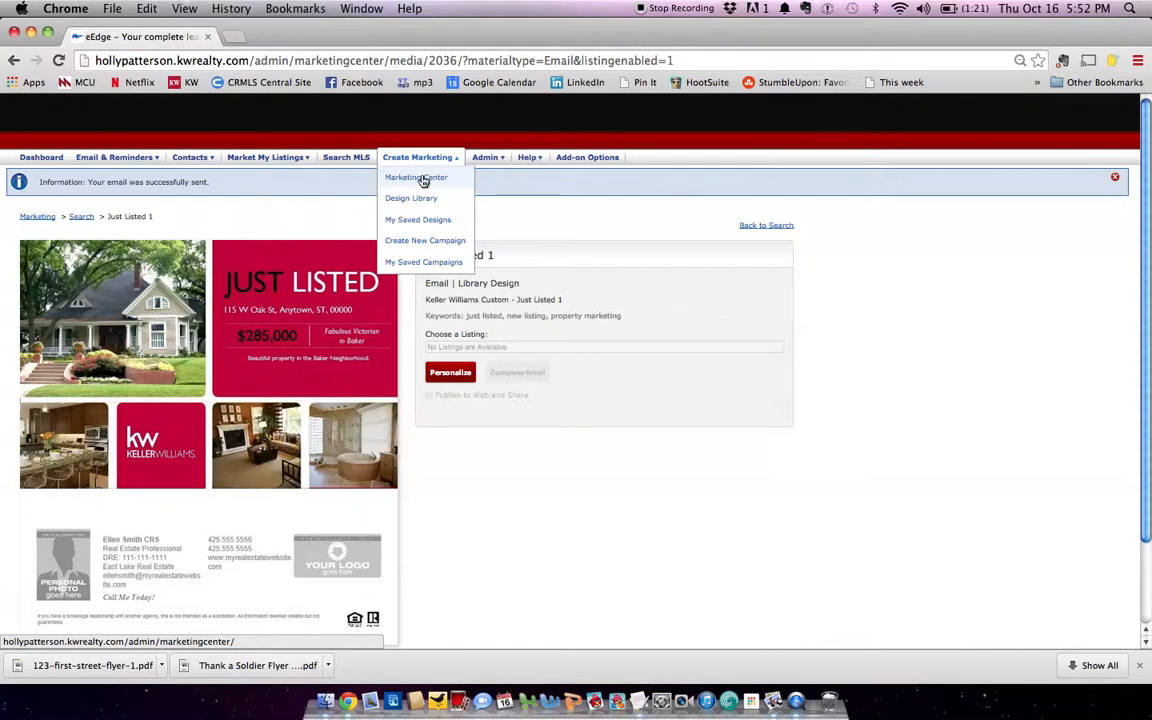
pyautogui.click(423, 178)
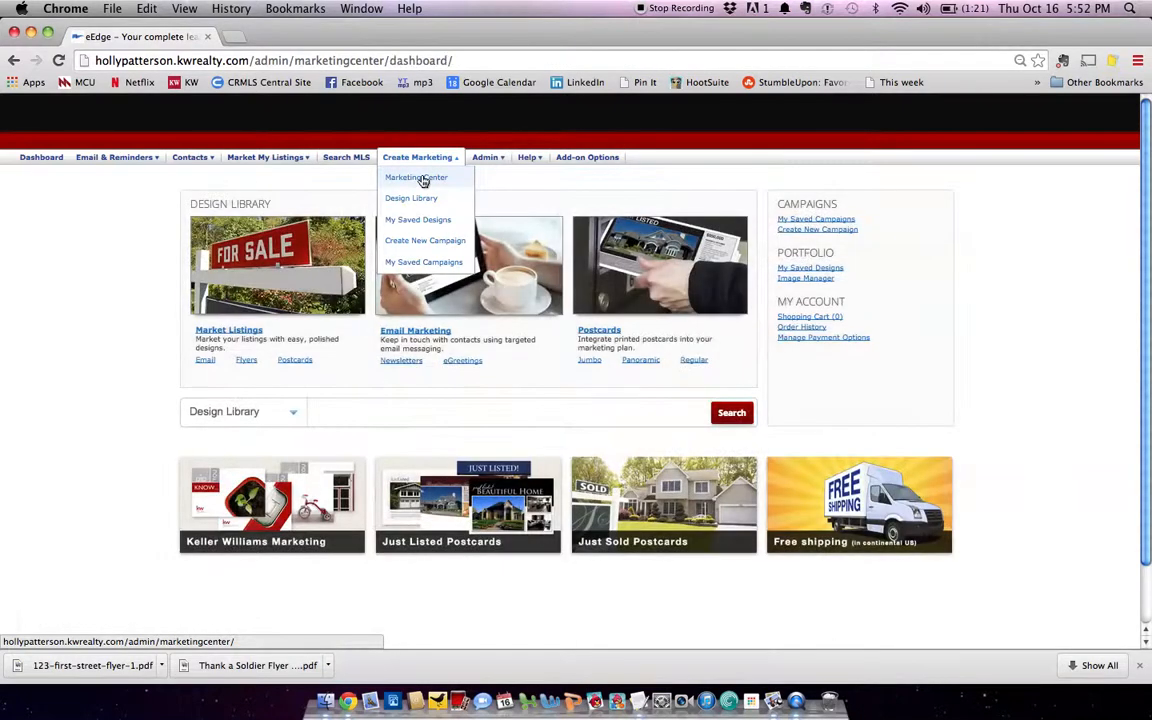
pyautogui.click(418, 337)
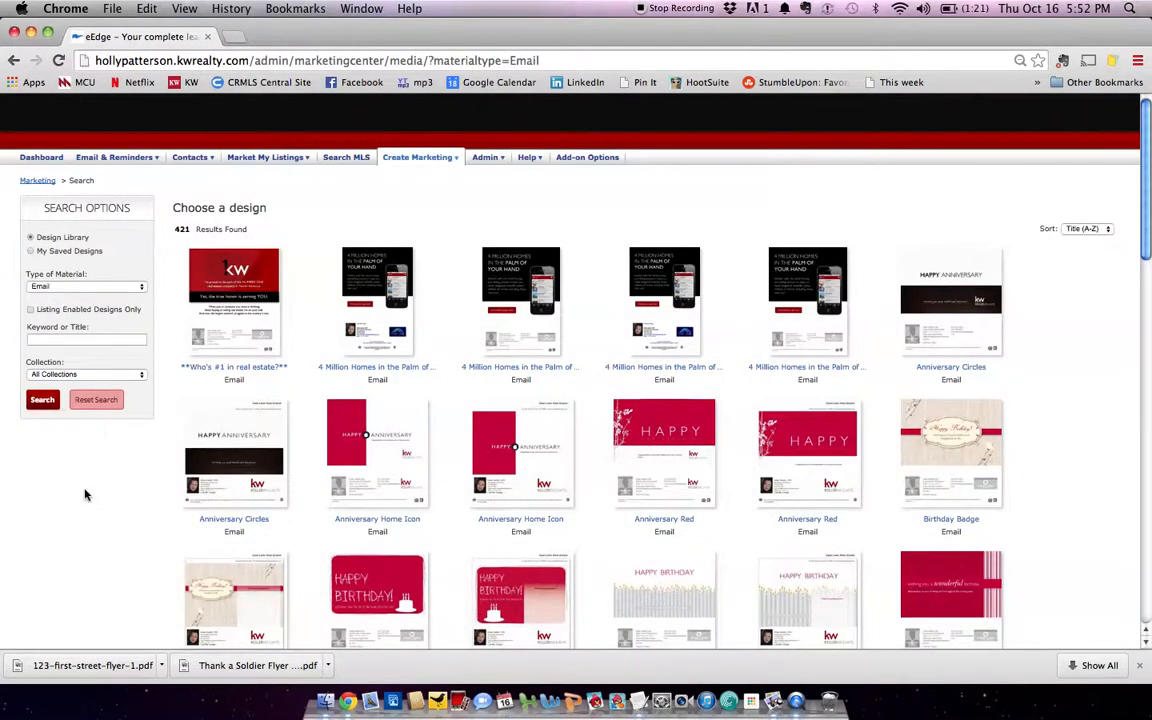
pyautogui.scroll(-10, 86, 494)
pyautogui.scroll(-8, 86, 494)
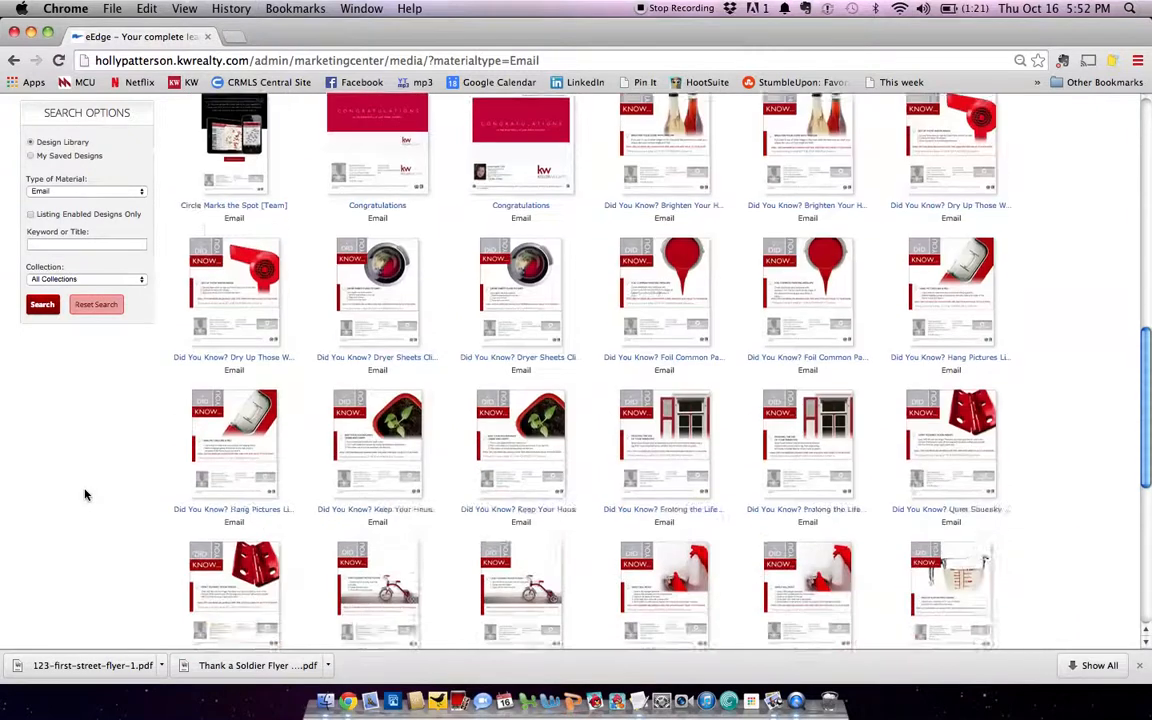
pyautogui.scroll(-3, 86, 494)
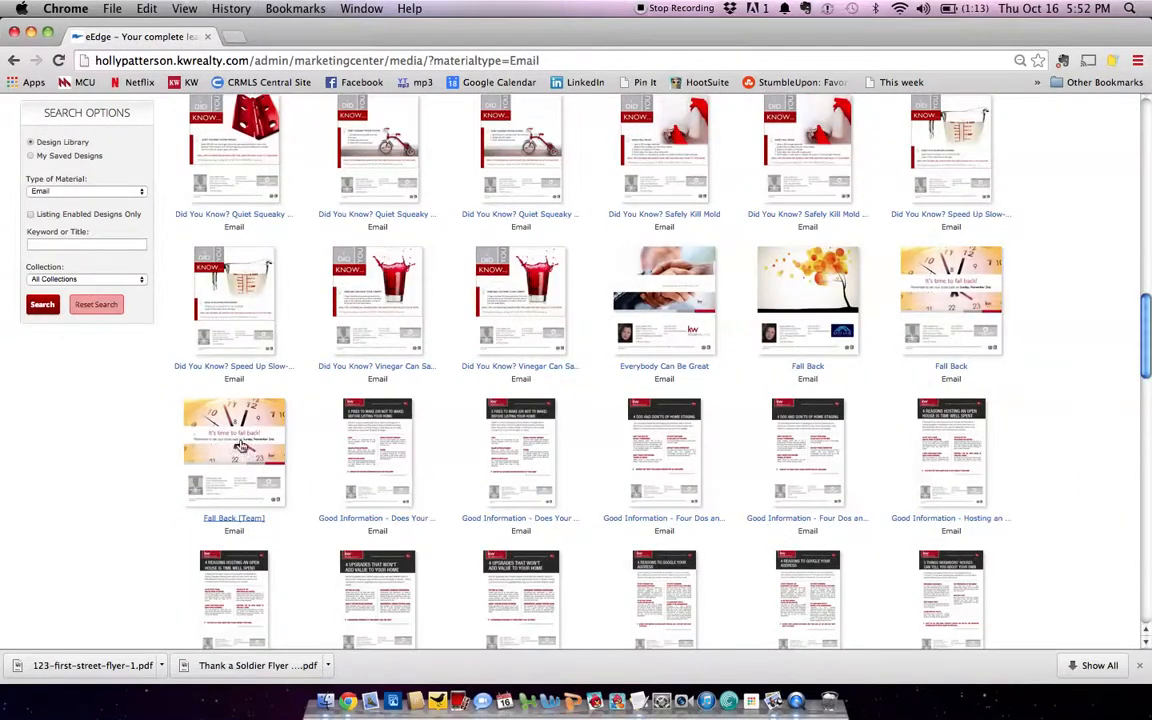
pyautogui.click(818, 302)
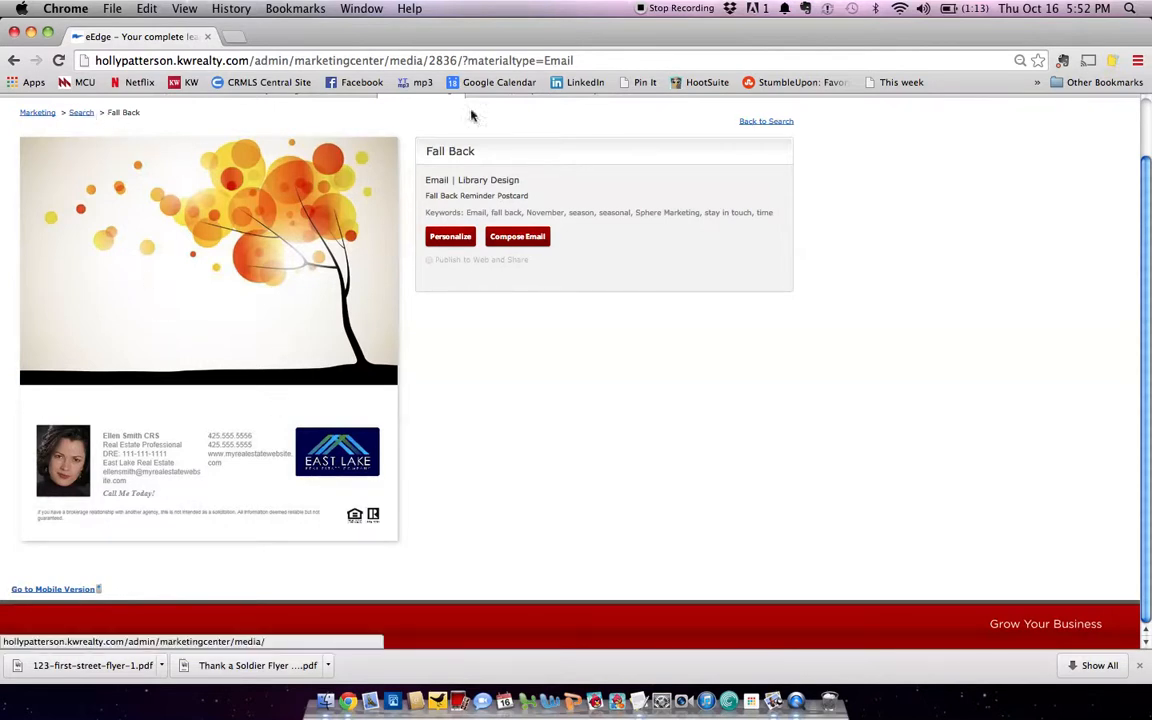
# Return to the design search results and open the Fall Back design with the clock face.
pyautogui.click(760, 122)
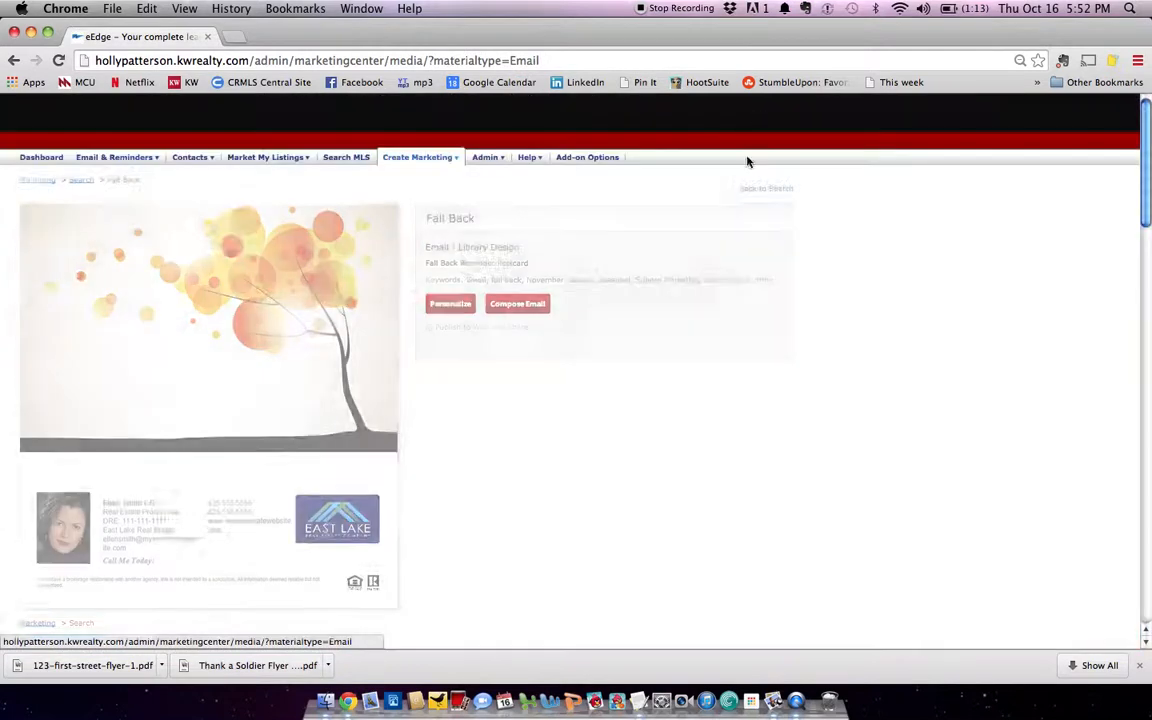
pyautogui.scroll(-20, 659, 550)
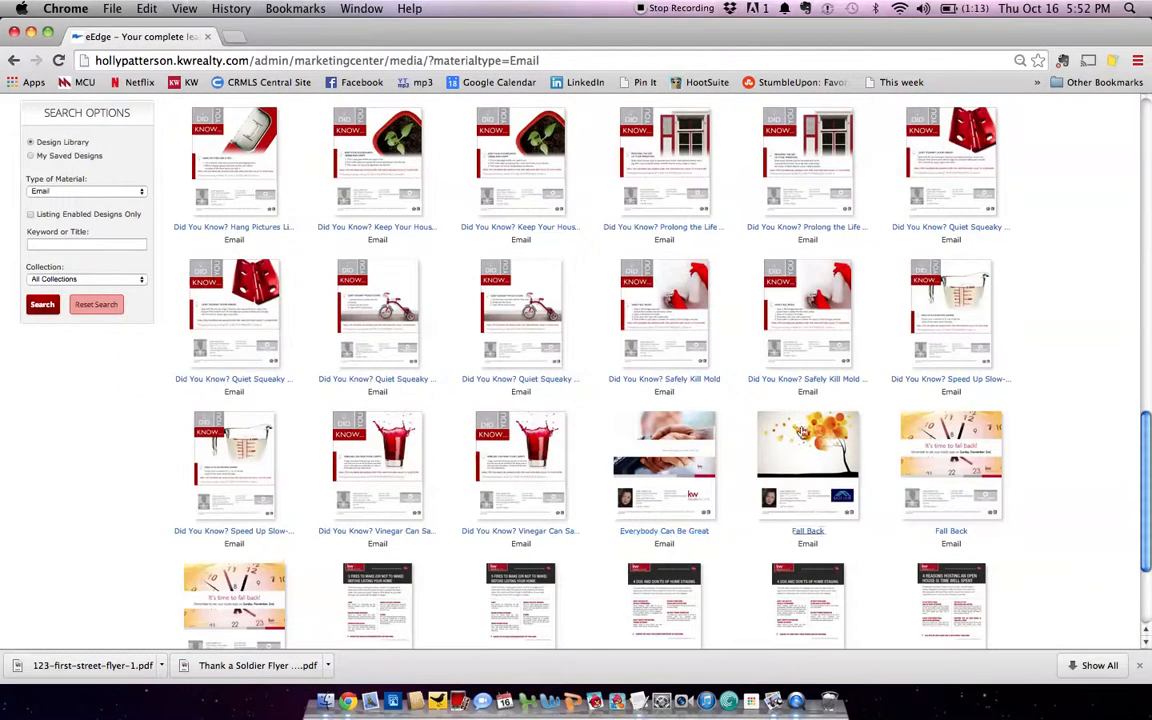
pyautogui.click(995, 463)
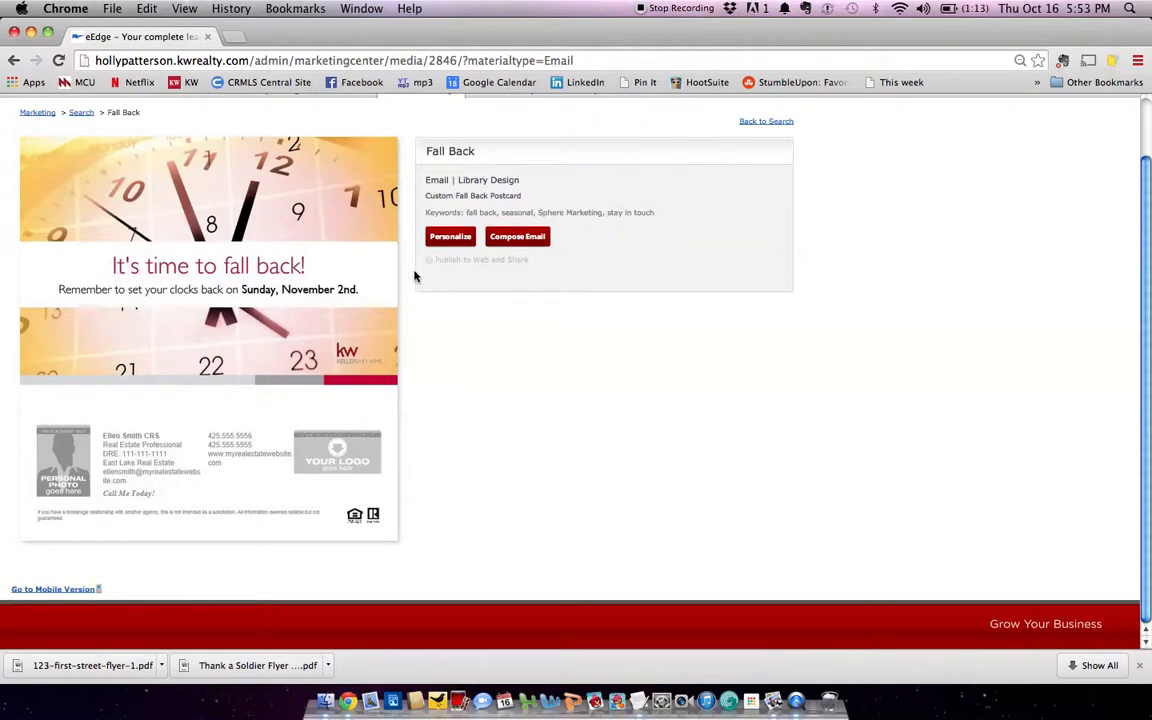
# Start composing an email from the Fall Back clock design, check its contact footer, and include social media links.
pyautogui.click(506, 242)
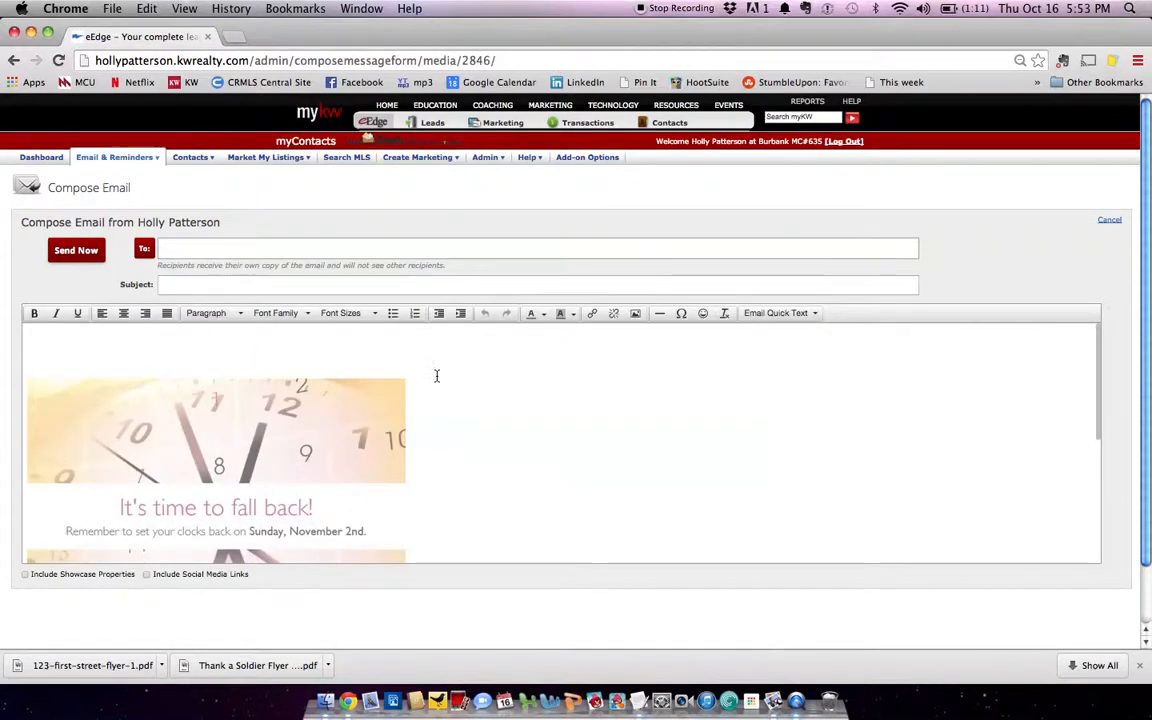
pyautogui.scroll(-3, 436, 375)
pyautogui.scroll(-5, 436, 375)
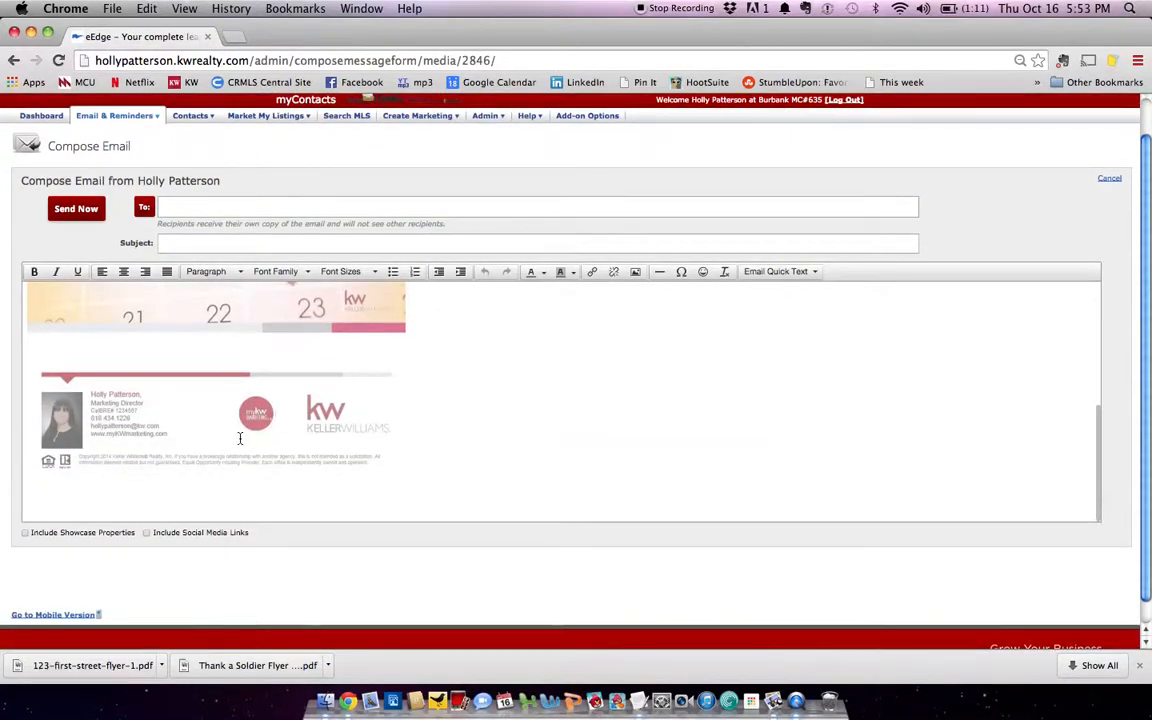
pyautogui.click(490, 116)
# Search the recipient contacts by first name, add the match categorized as Agent, and save the recipient selection.
pyautogui.click(143, 207)
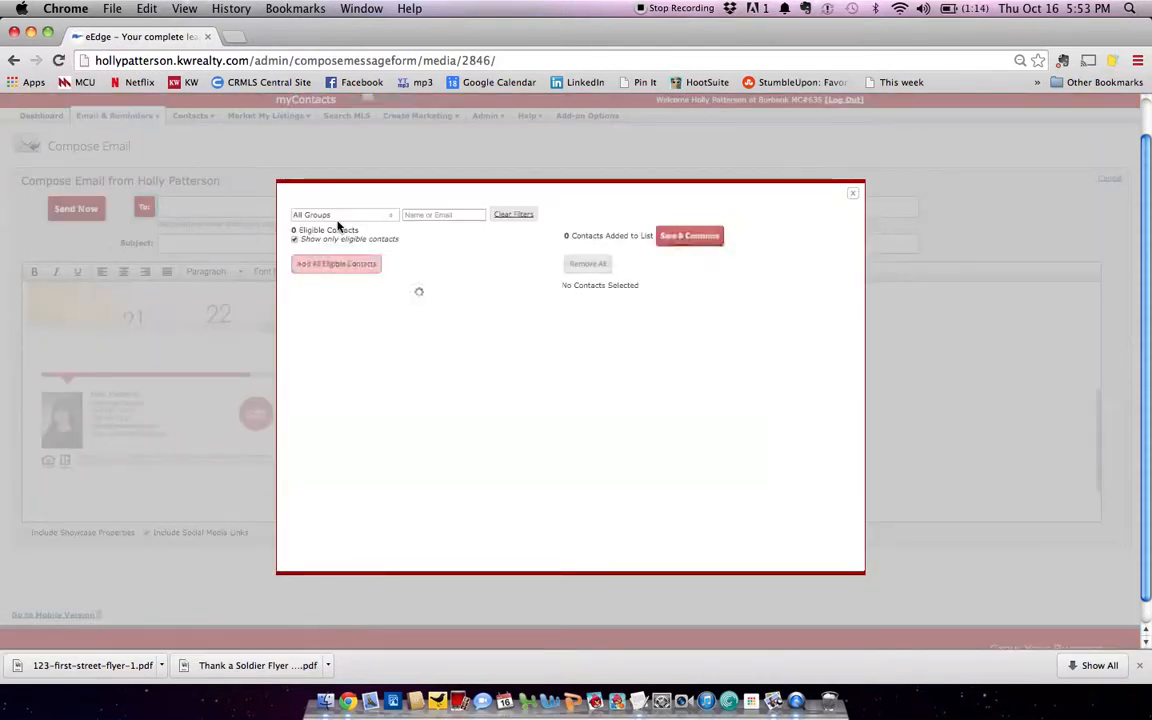
pyautogui.click(421, 216)
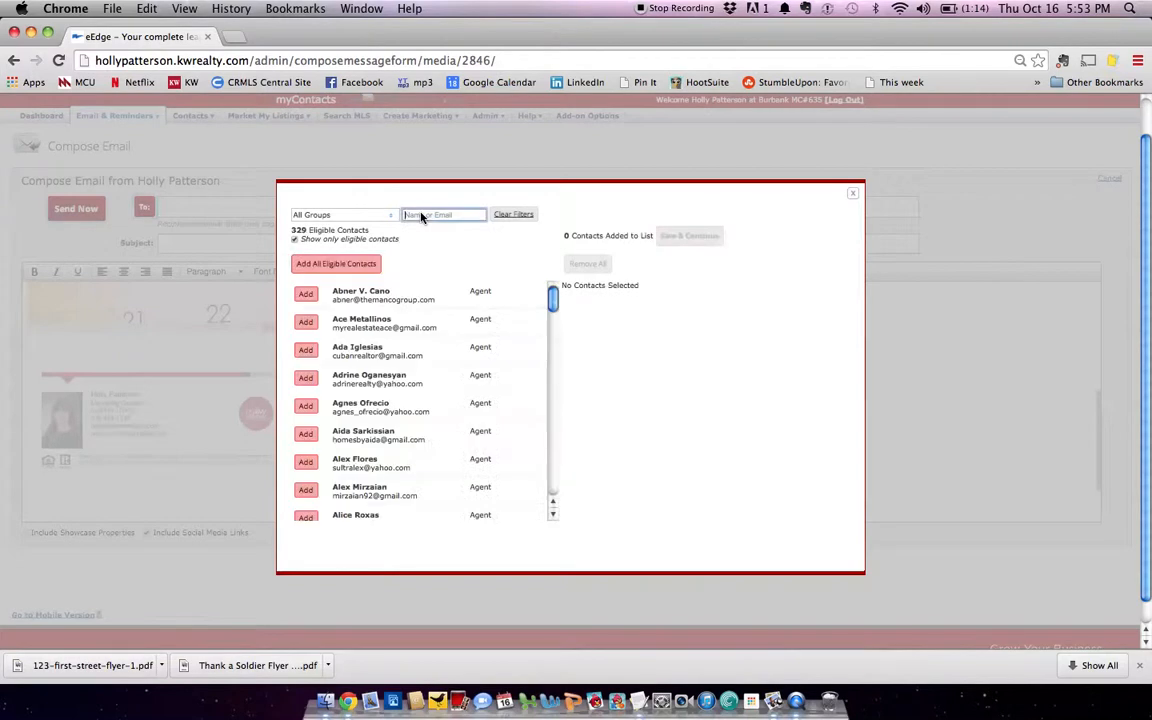
pyautogui.write('holly')
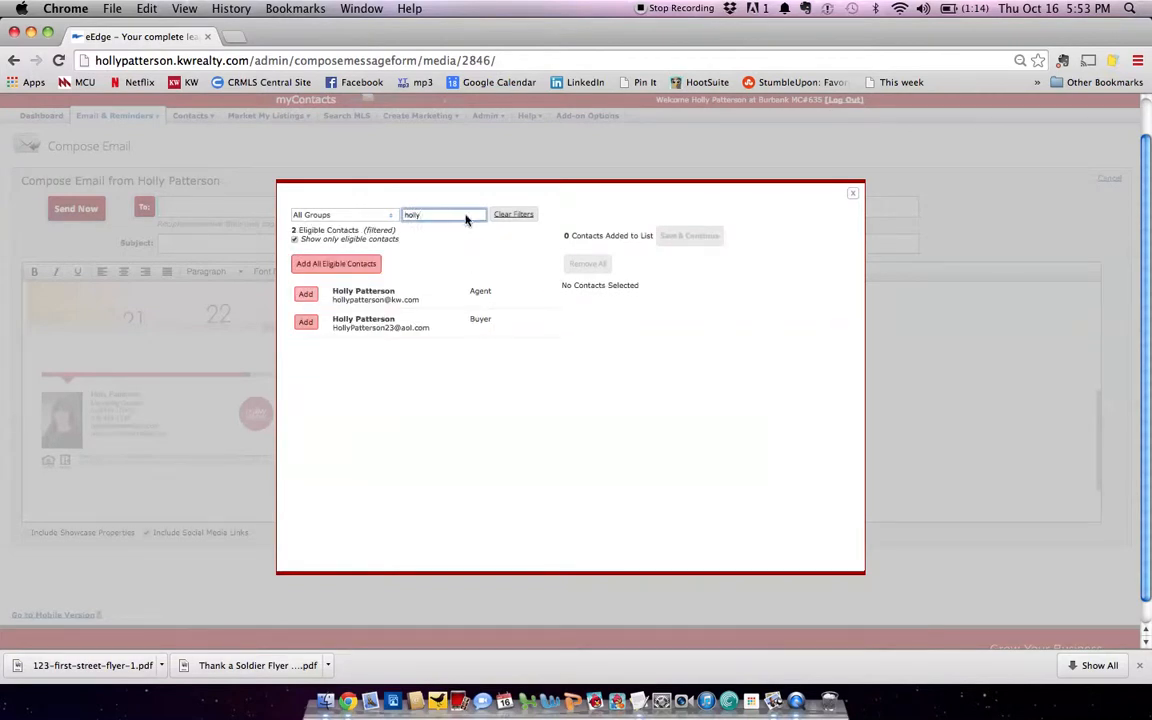
pyautogui.click(306, 296)
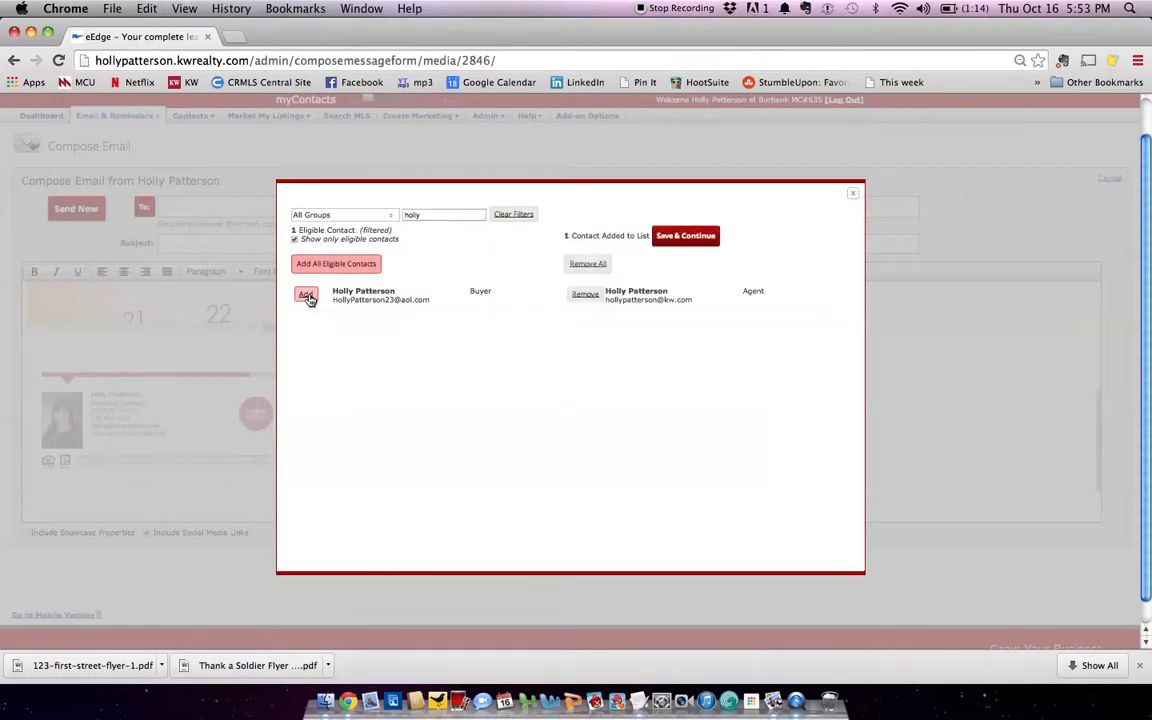
pyautogui.click(678, 236)
# Set the subject to "Reminder: FALL BACK NOV 2nd" and send the email.
pyautogui.click(333, 247)
pyautogui.write('Rem')
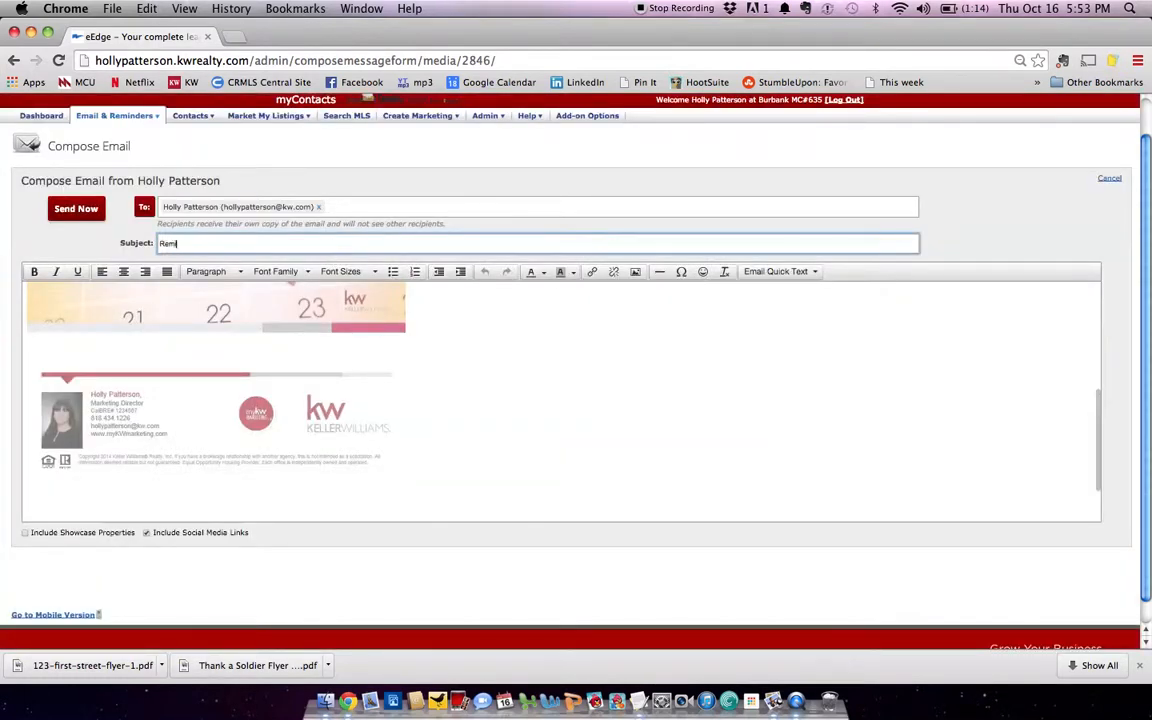
pyautogui.write('inder: FALL BACK NOV 2nd')
pyautogui.click(92, 208)
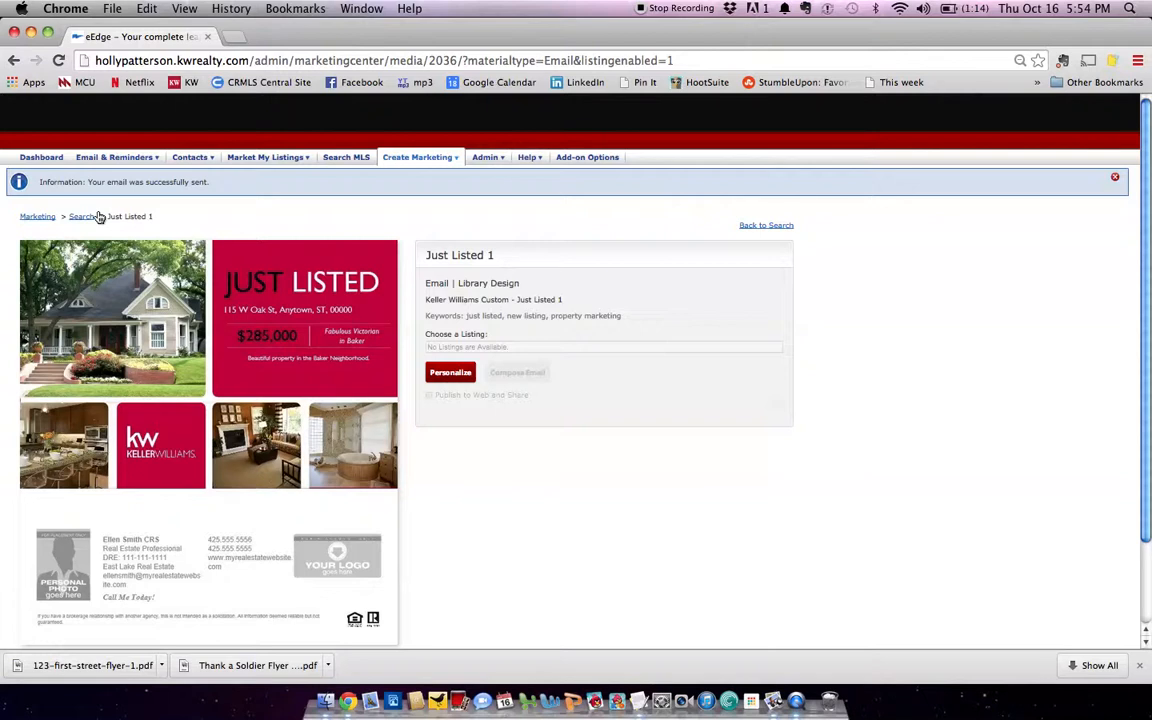
# Reopen the Email Marketing designs in the Marketing Center and look through the available email templates.
pyautogui.moveTo(424, 163)
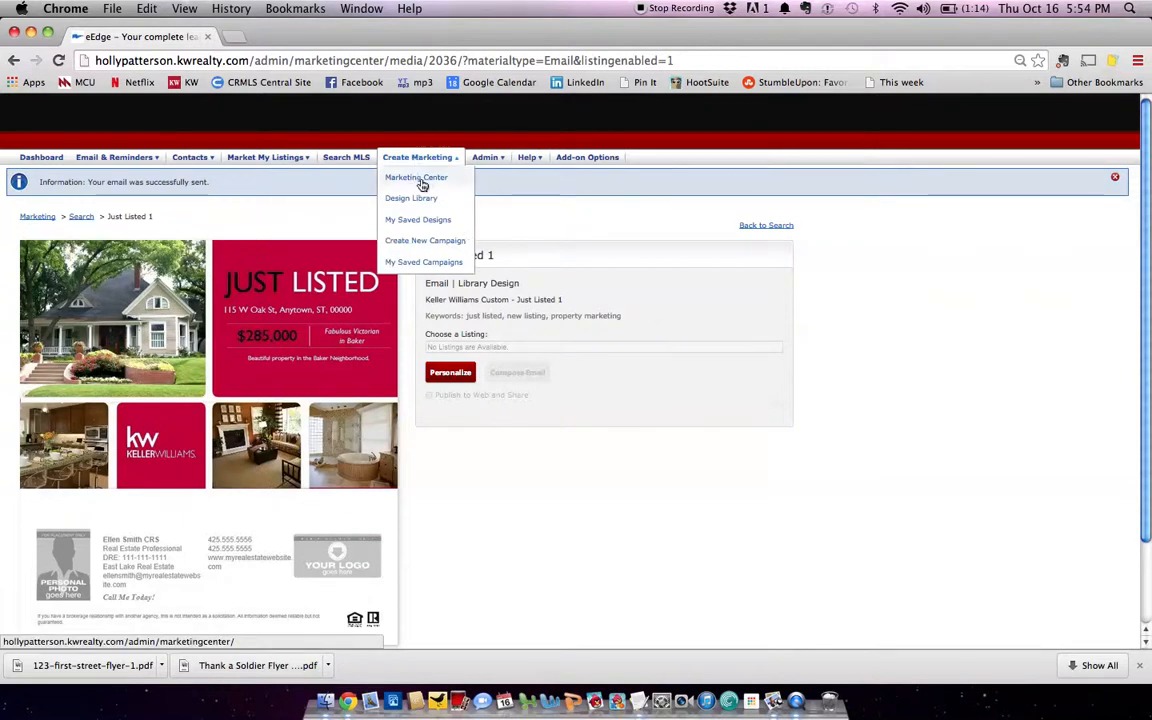
pyautogui.click(421, 182)
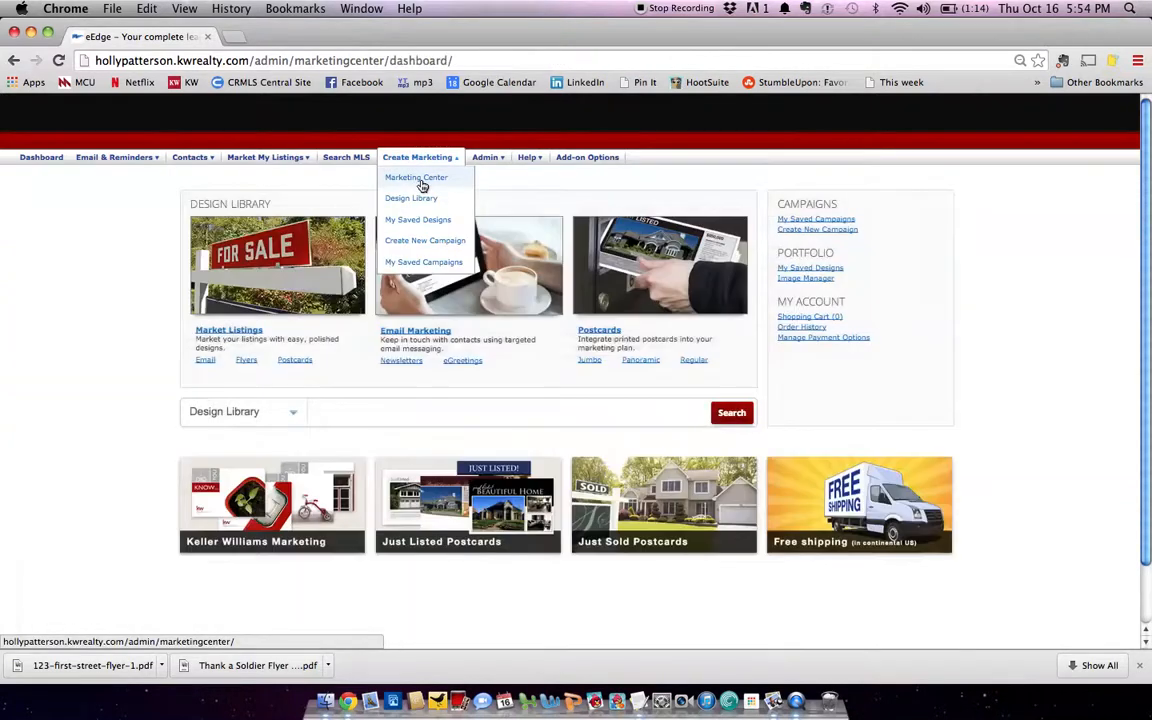
pyautogui.click(430, 338)
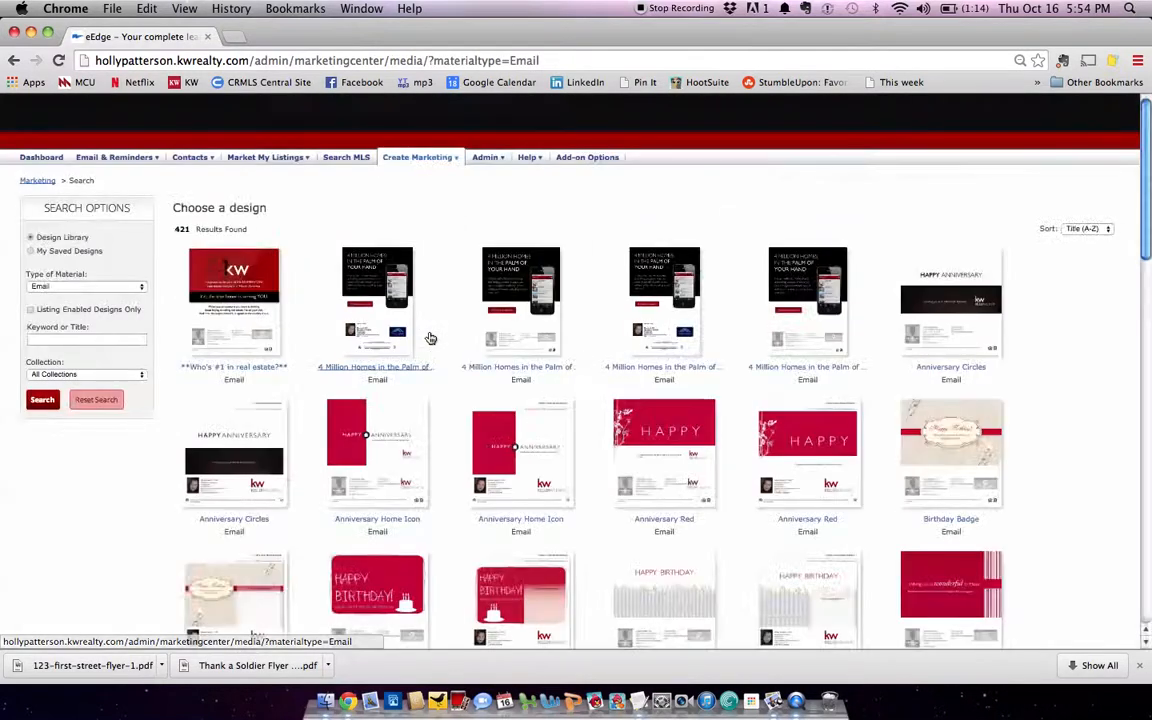
pyautogui.scroll(-10, 430, 338)
pyautogui.scroll(-8, 430, 338)
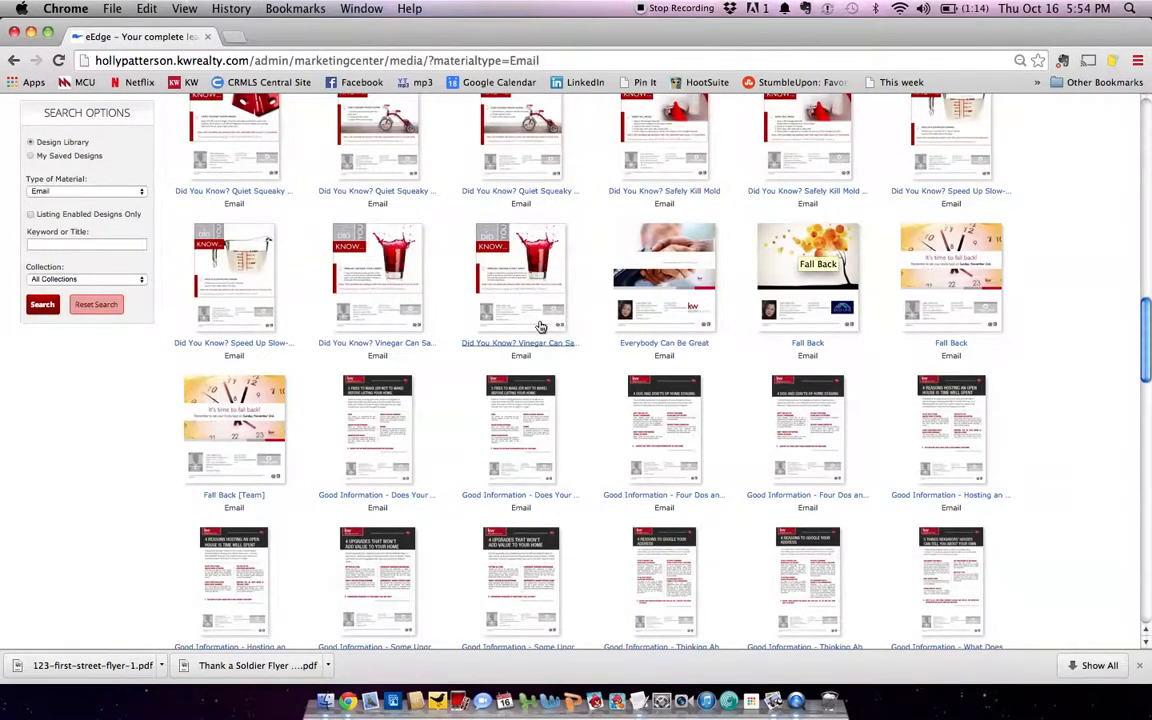
pyautogui.scroll(20, 550, 330)
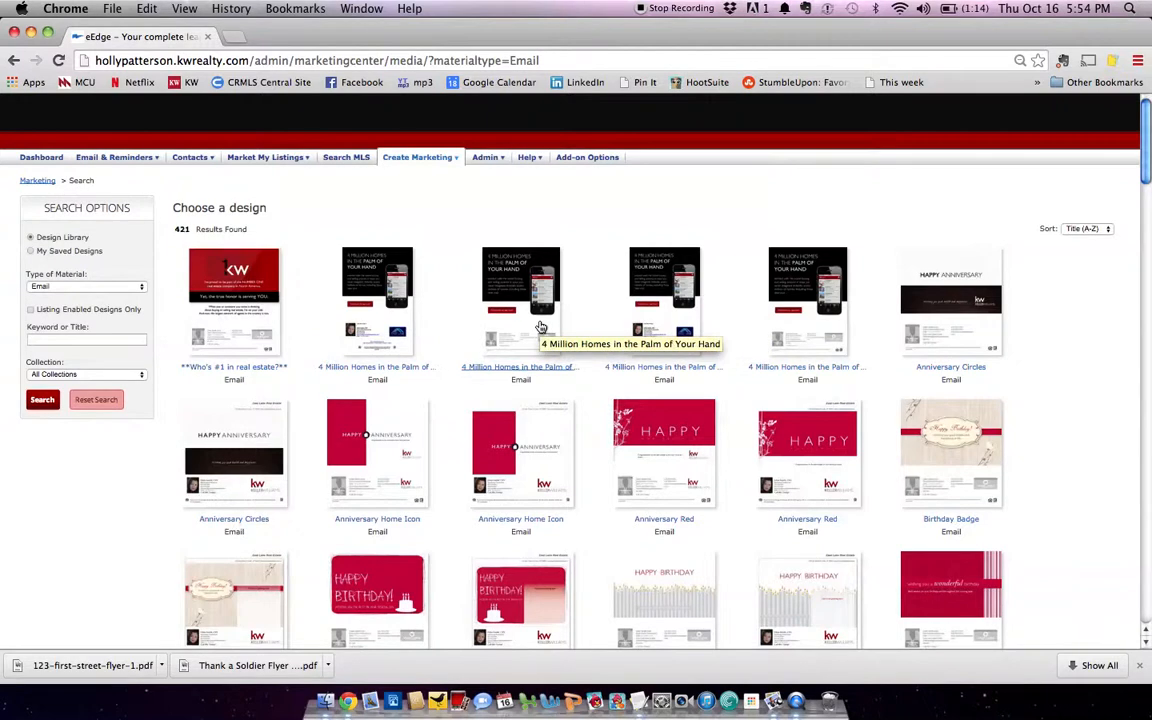